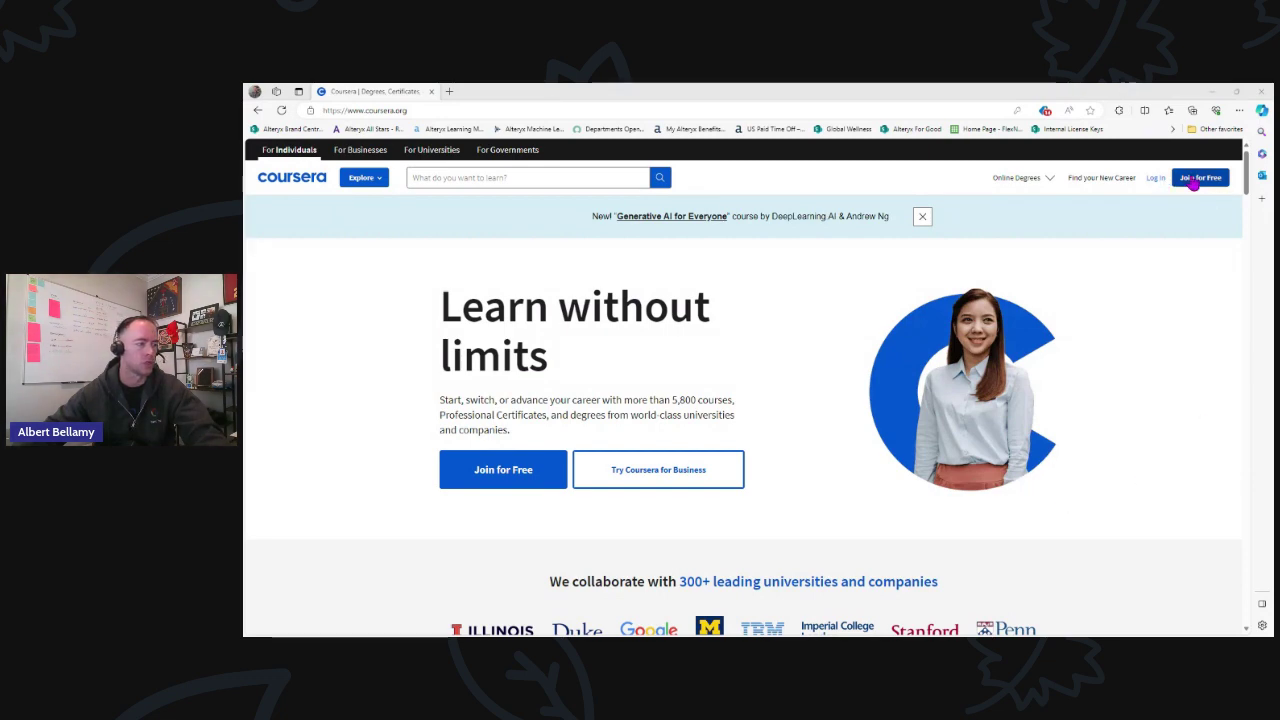
Step: Sign up for a free Coursera account using a saved name and email plus a password
{"action": "left_click", "coordinate": [503, 469]}
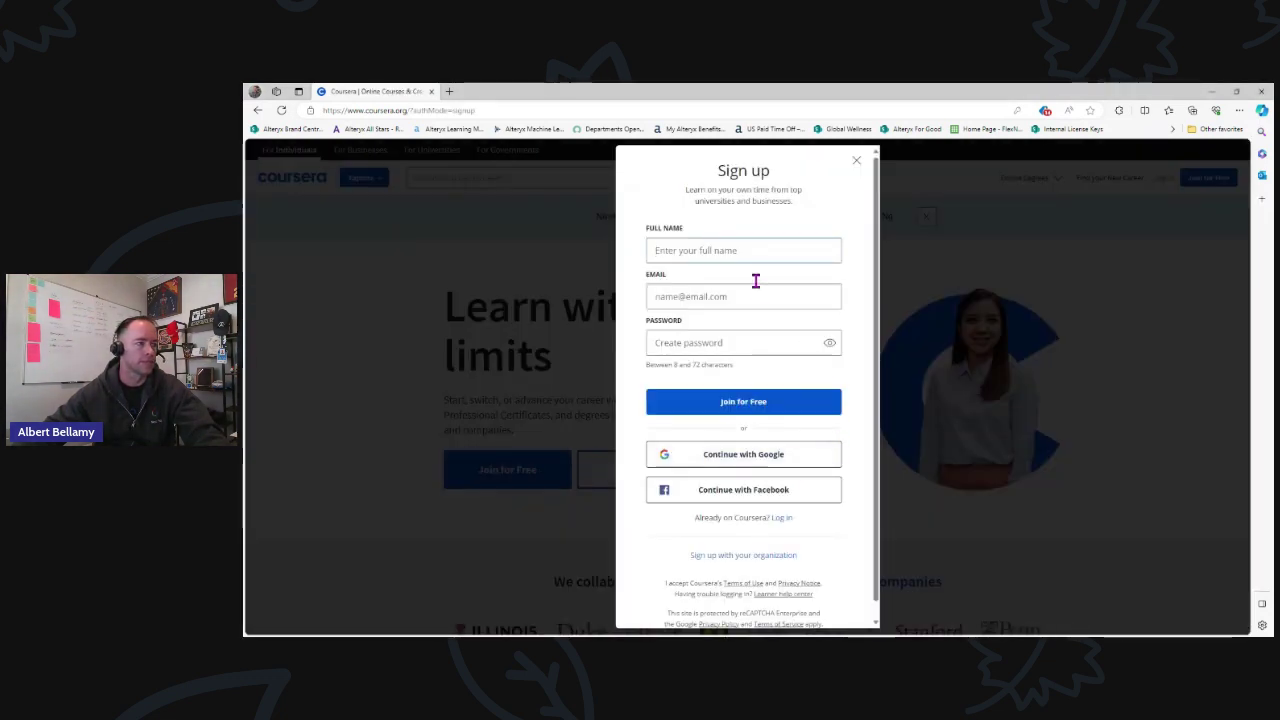
{"action": "left_click", "coordinate": [754, 252]}
{"action": "type", "text": "Al"}
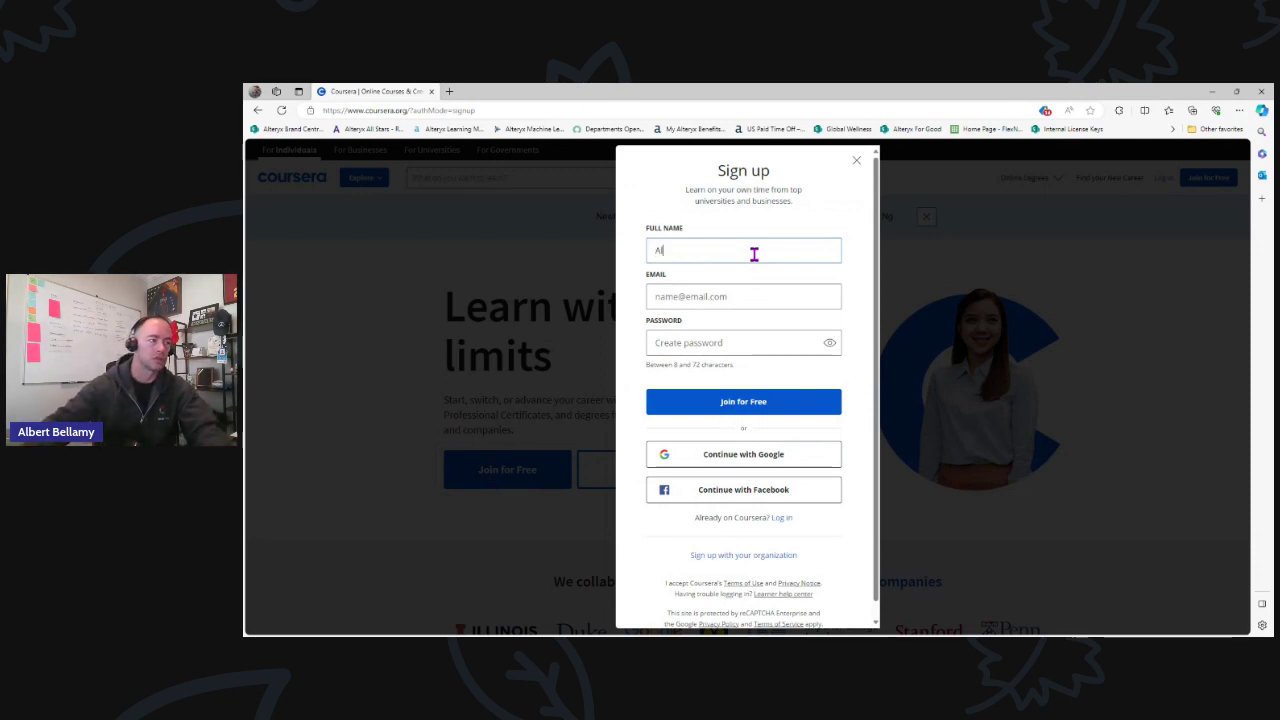
{"action": "left_click", "coordinate": [745, 272]}
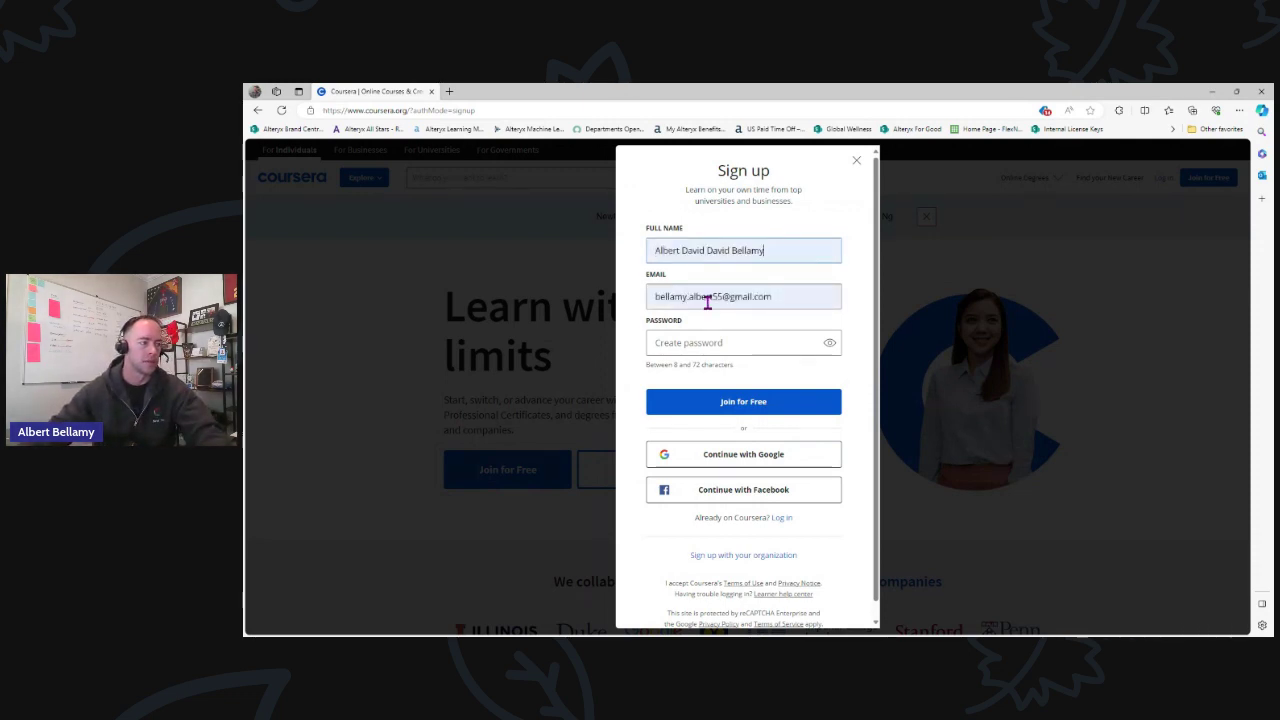
{"action": "left_click_drag", "start_coordinate": [785, 298], "coordinate": [645, 300]}
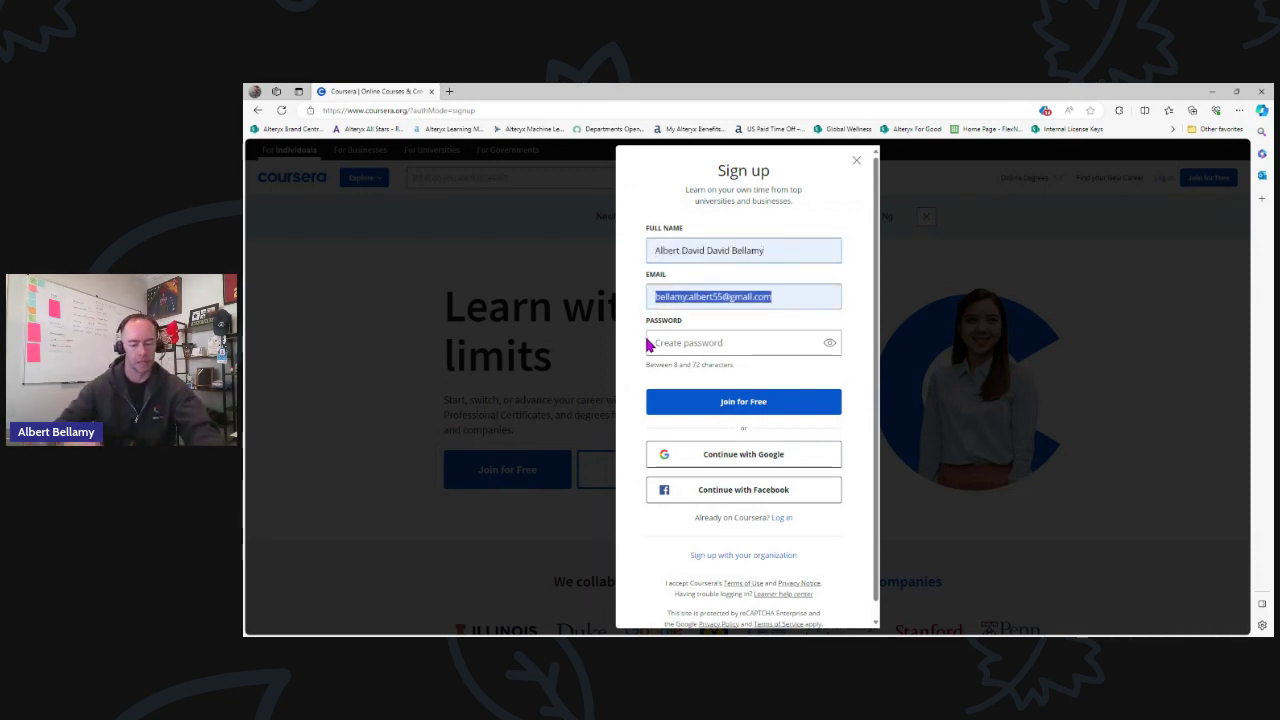
{"action": "type", "text": "bellam"}
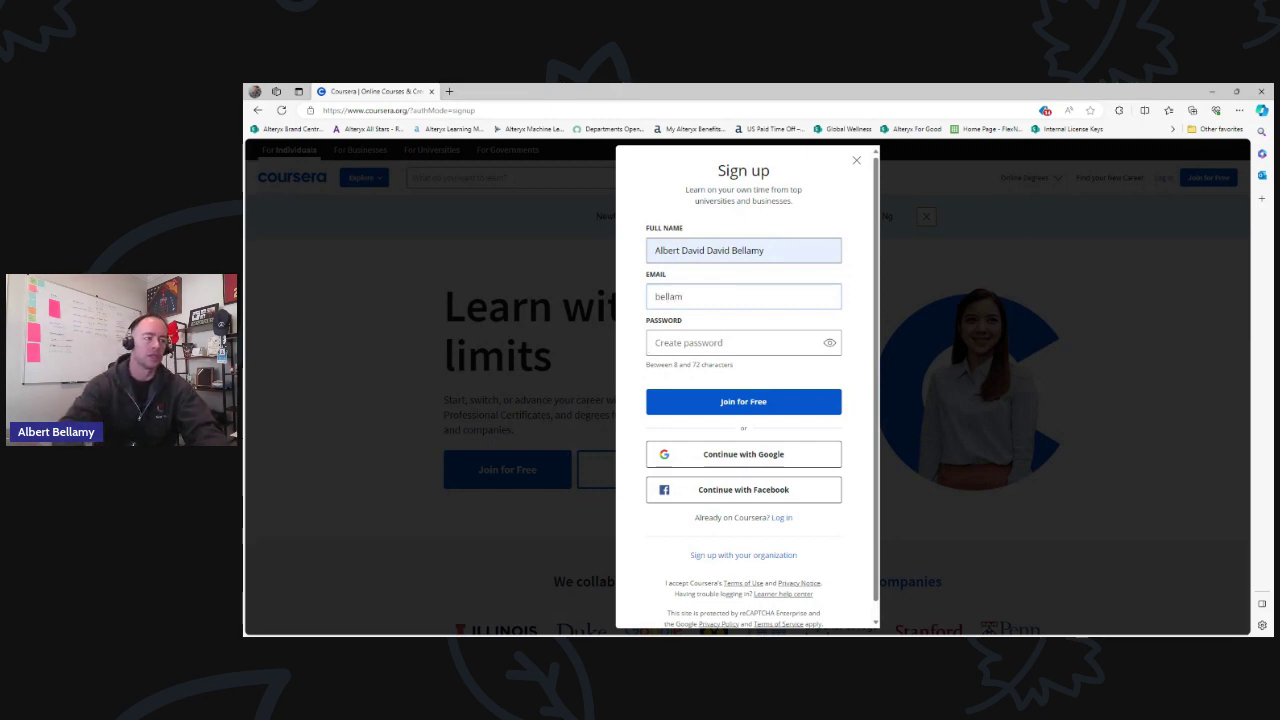
{"action": "left_click", "coordinate": [743, 318]}
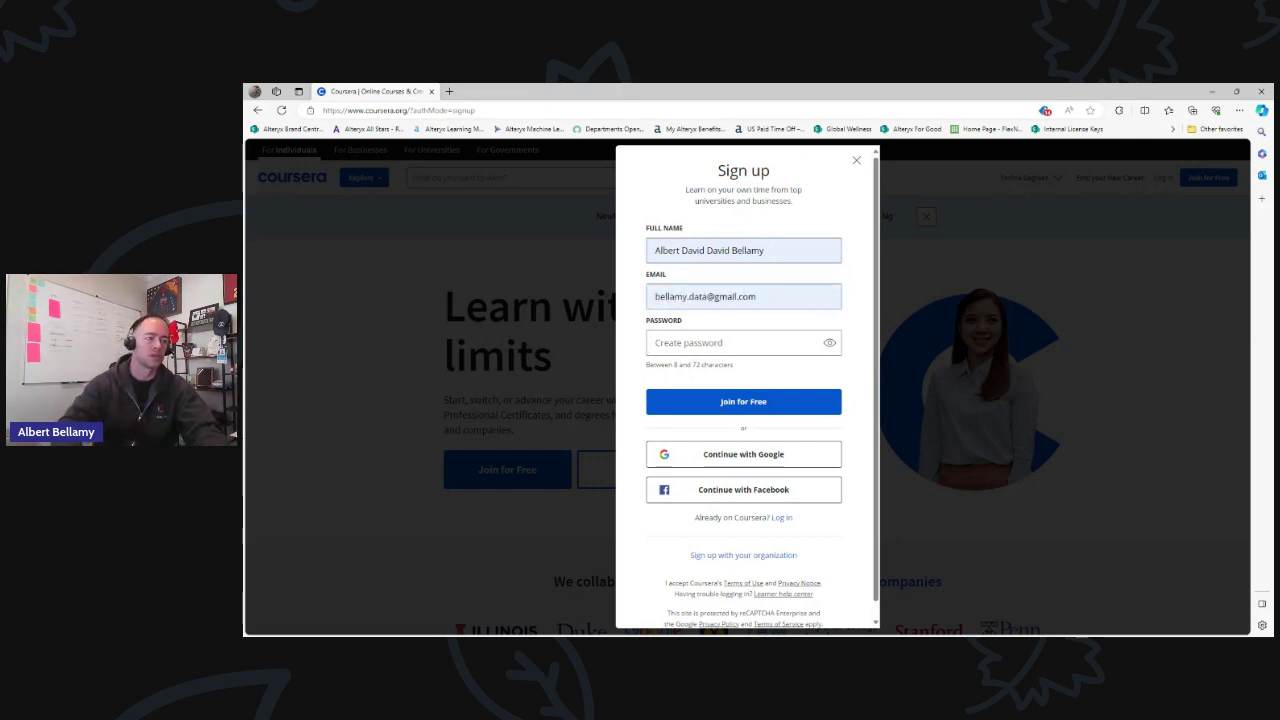
{"action": "left_click", "coordinate": [675, 343]}
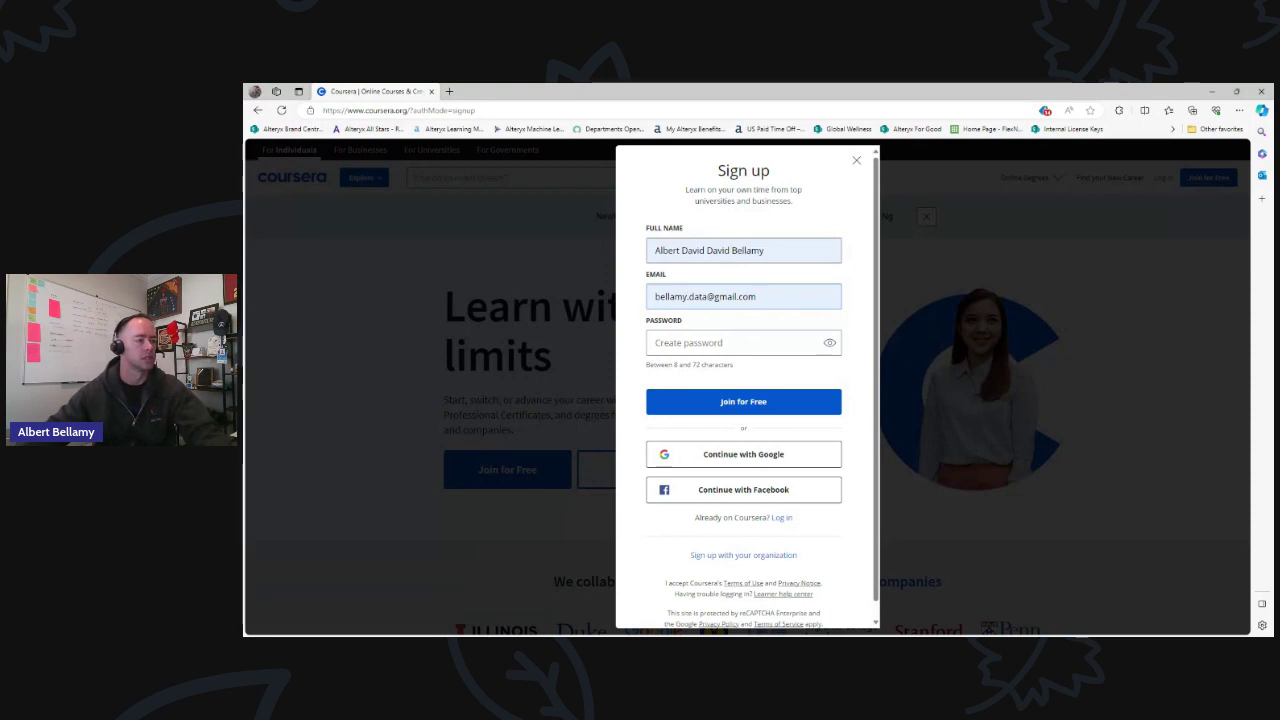
{"action": "type", "text": "**********"}
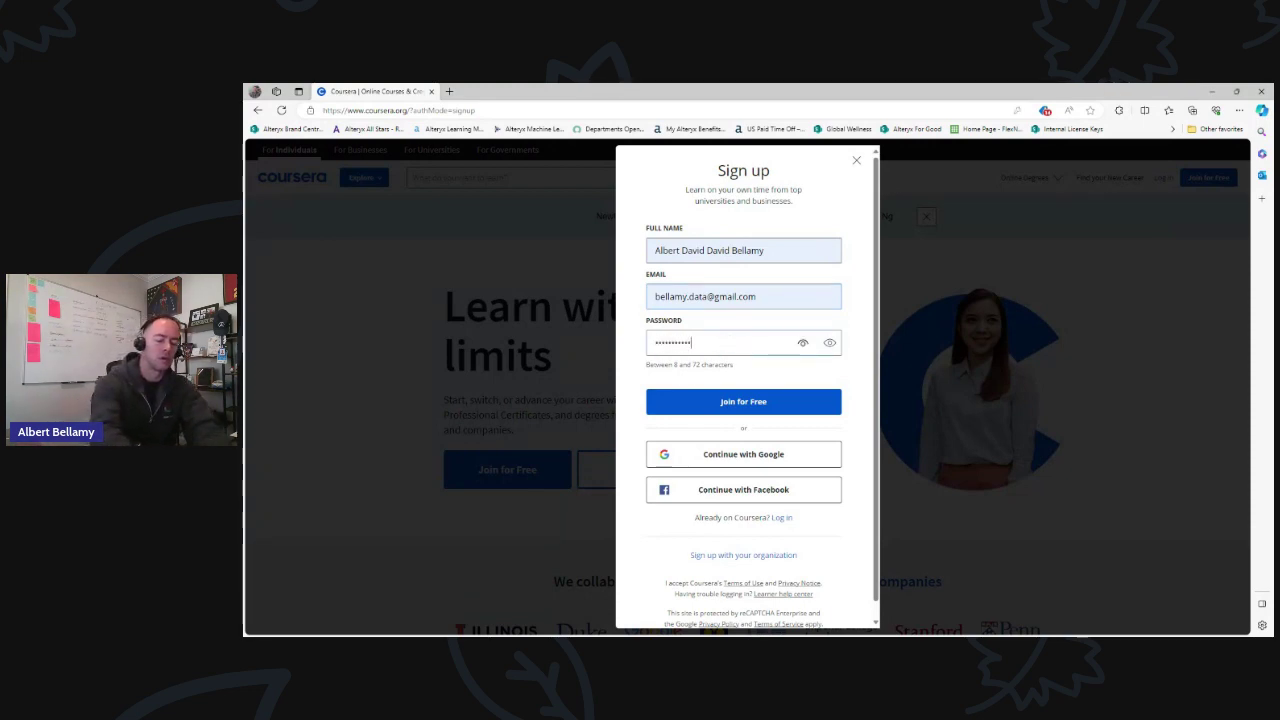
{"action": "type", "text": "*"}
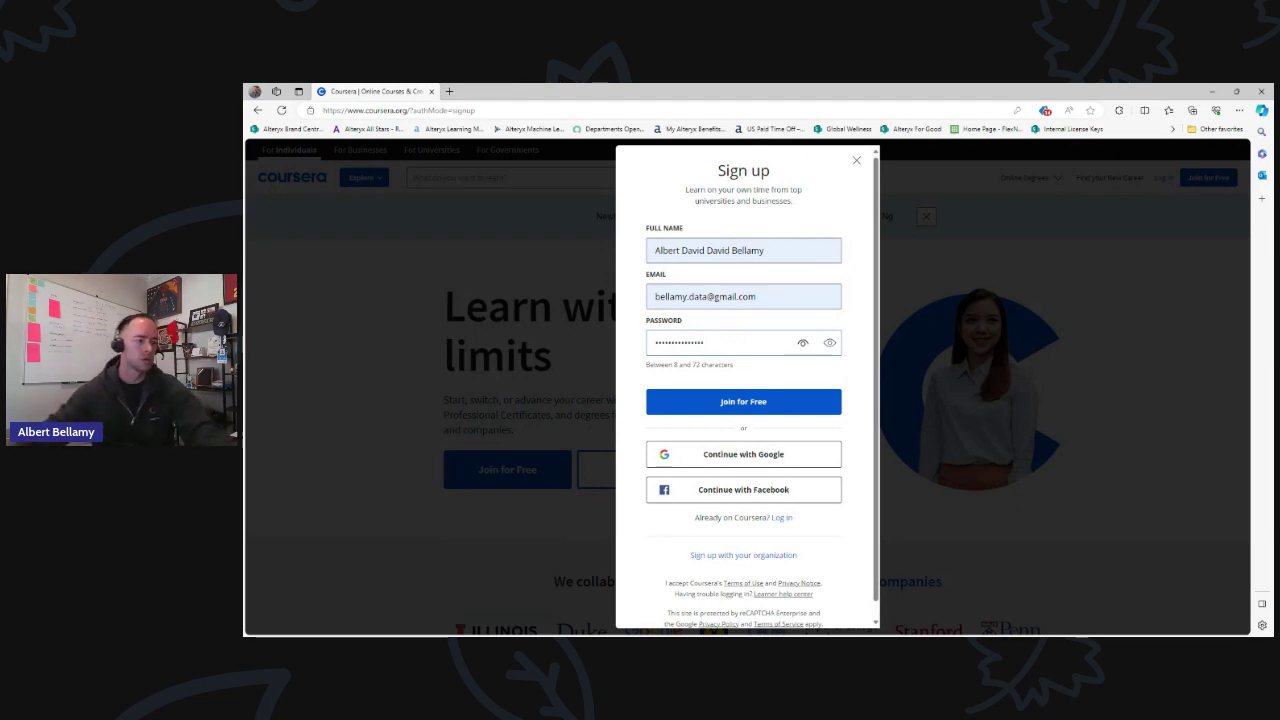
{"action": "left_click", "coordinate": [742, 401]}
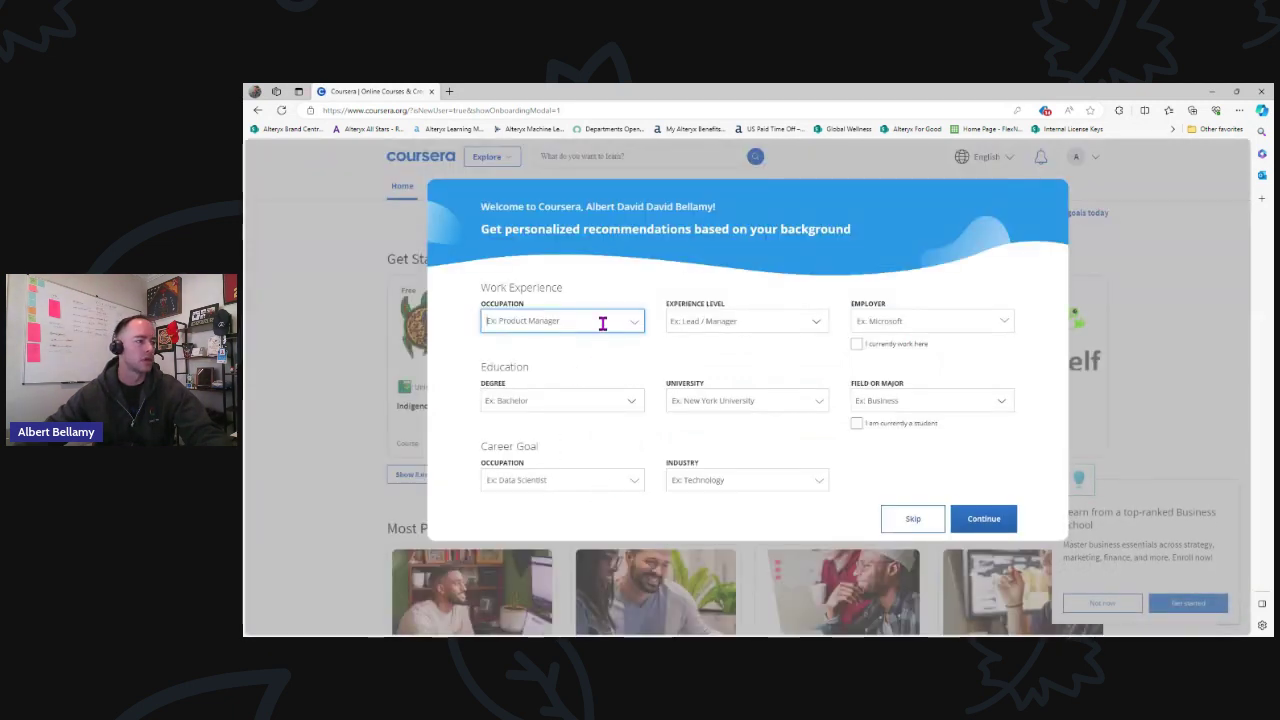
Step: Enter Analyst as the occupation, then skip the rest of the welcome questionnaire
{"action": "left_click", "coordinate": [636, 322]}
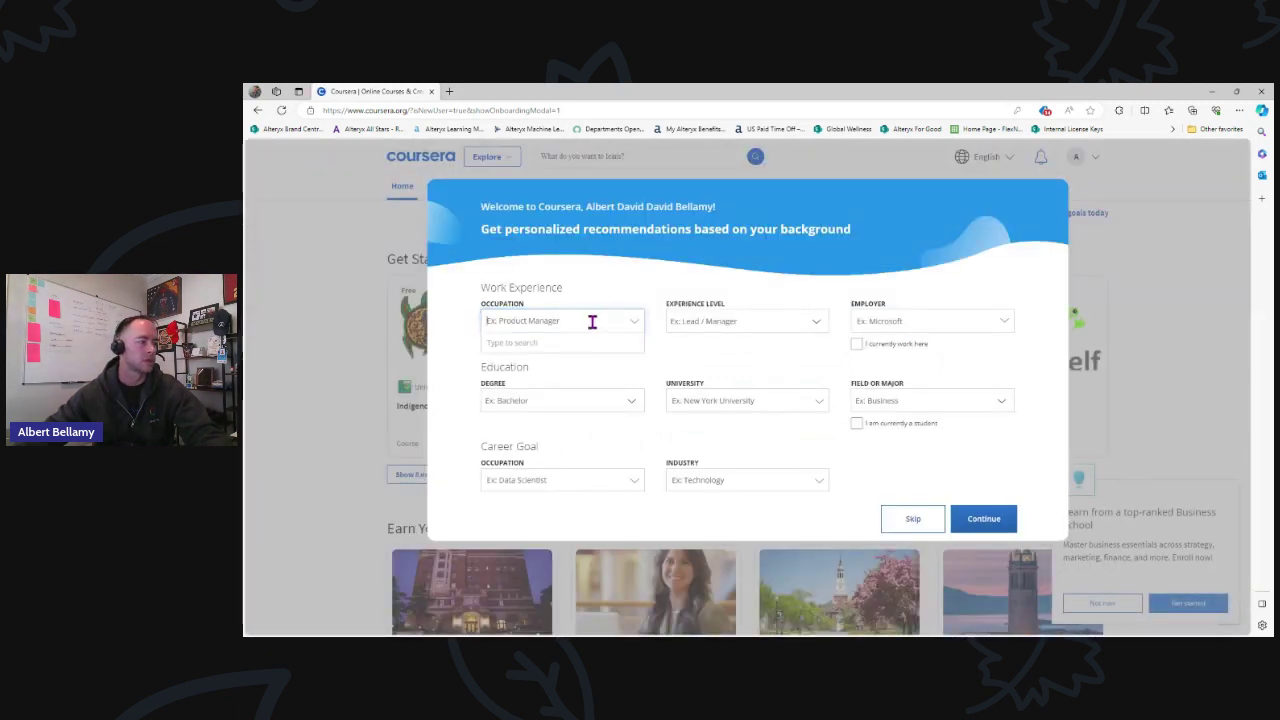
{"action": "type", "text": "Analyst"}
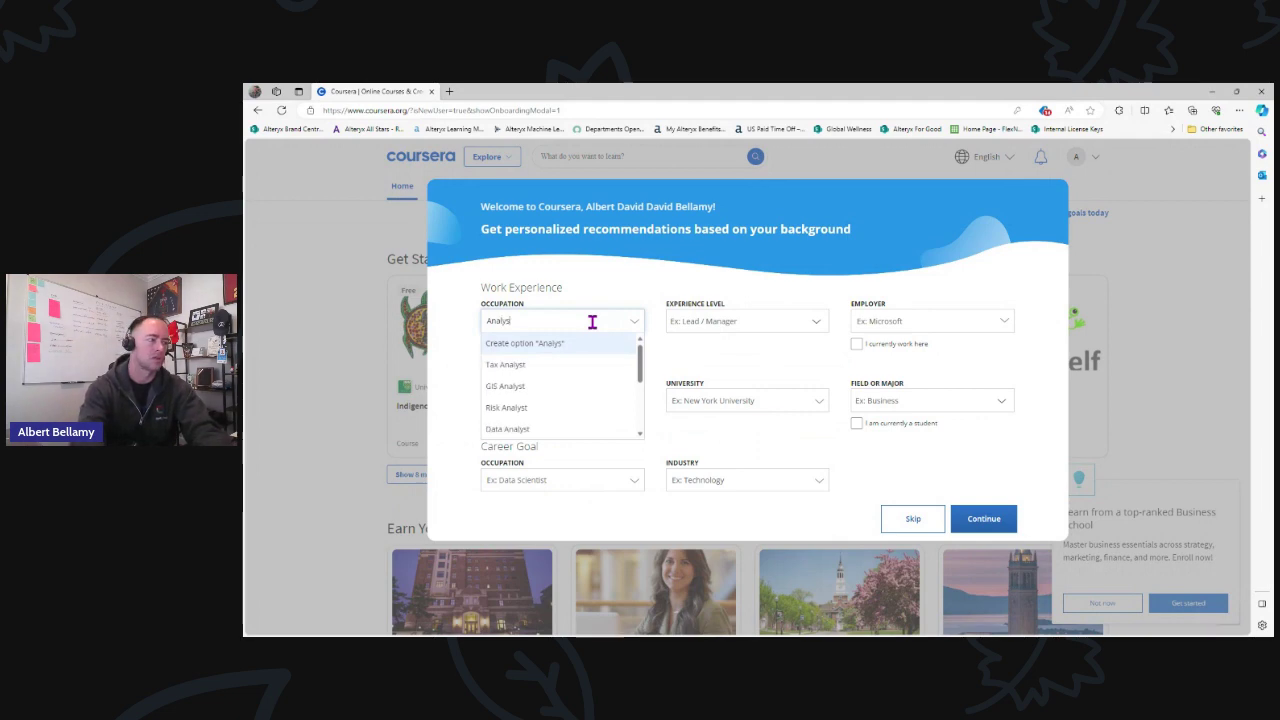
{"action": "key", "text": "Return"}
{"action": "key", "text": "Tab"}
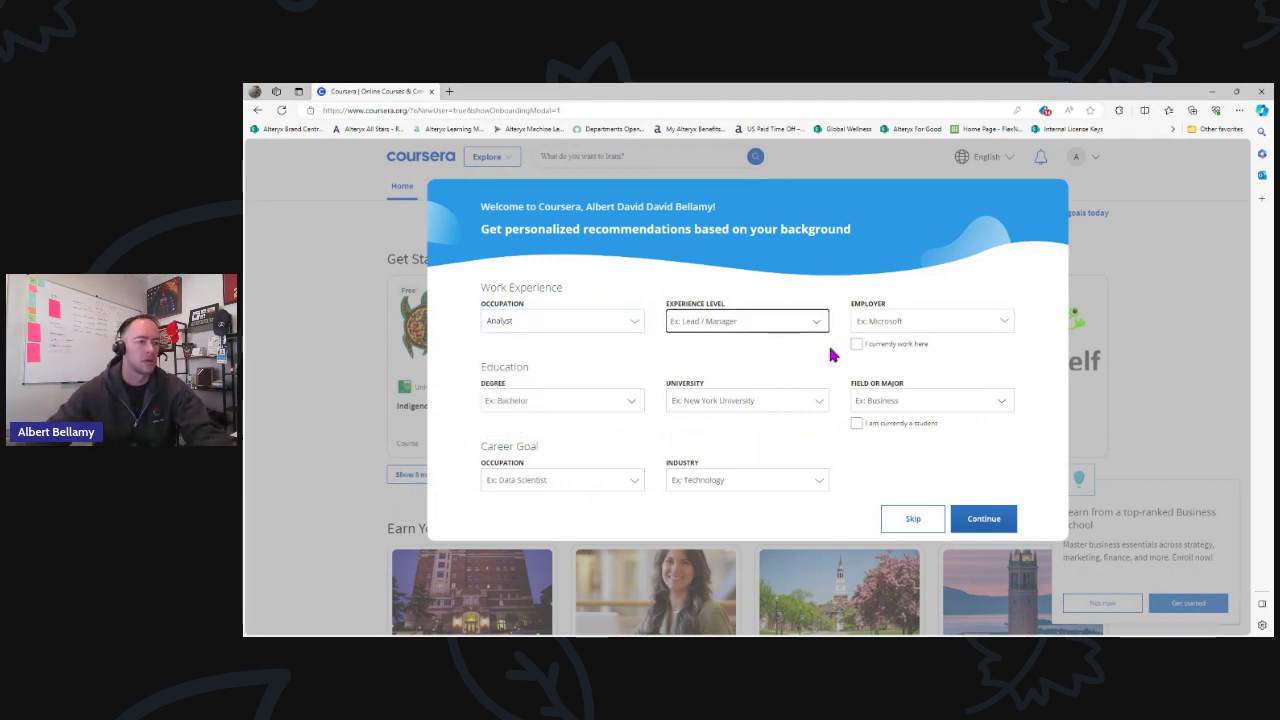
{"action": "left_click", "coordinate": [913, 518]}
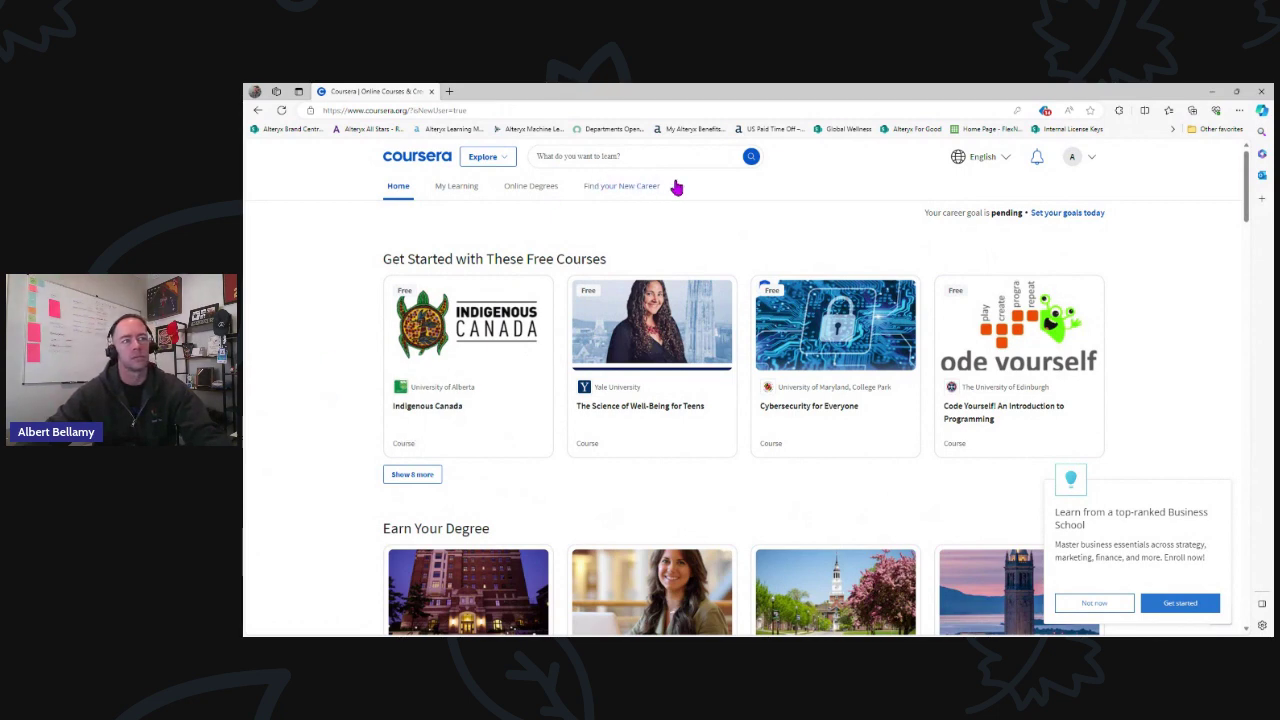
Step: Search for and open the Google Data Analytics certificate page
{"action": "left_click", "coordinate": [619, 155]}
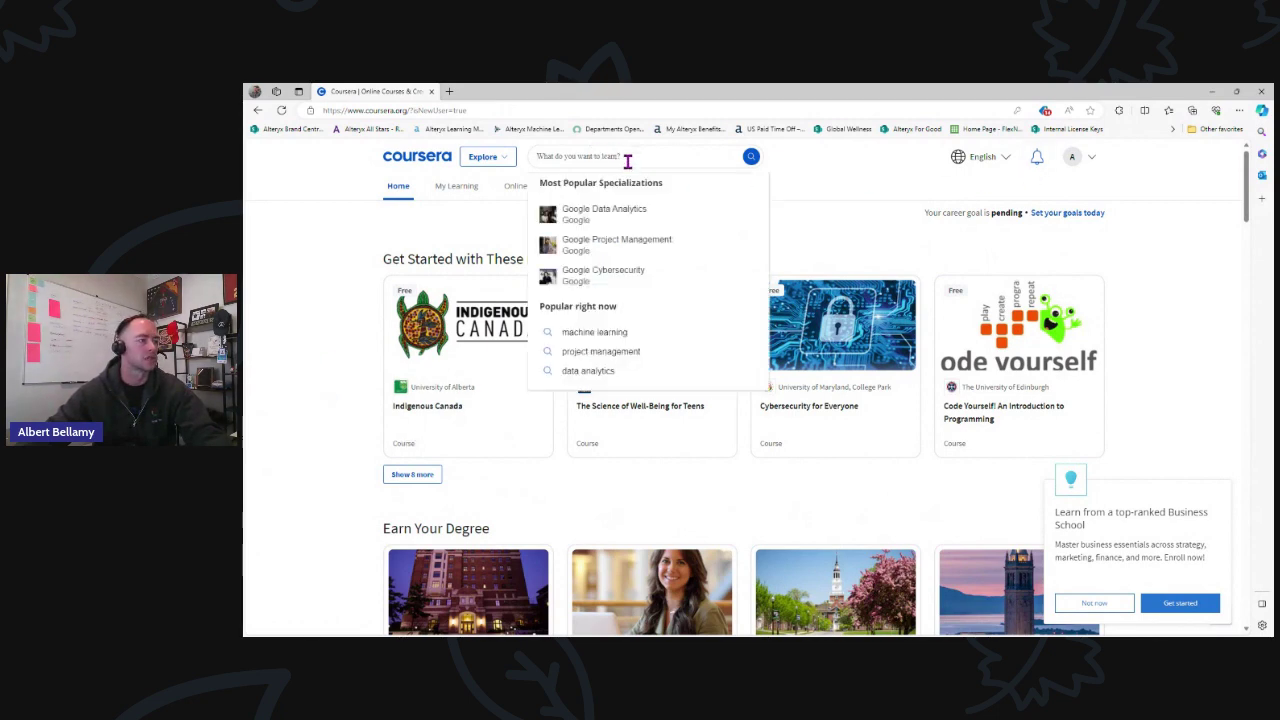
{"action": "left_click", "coordinate": [604, 214]}
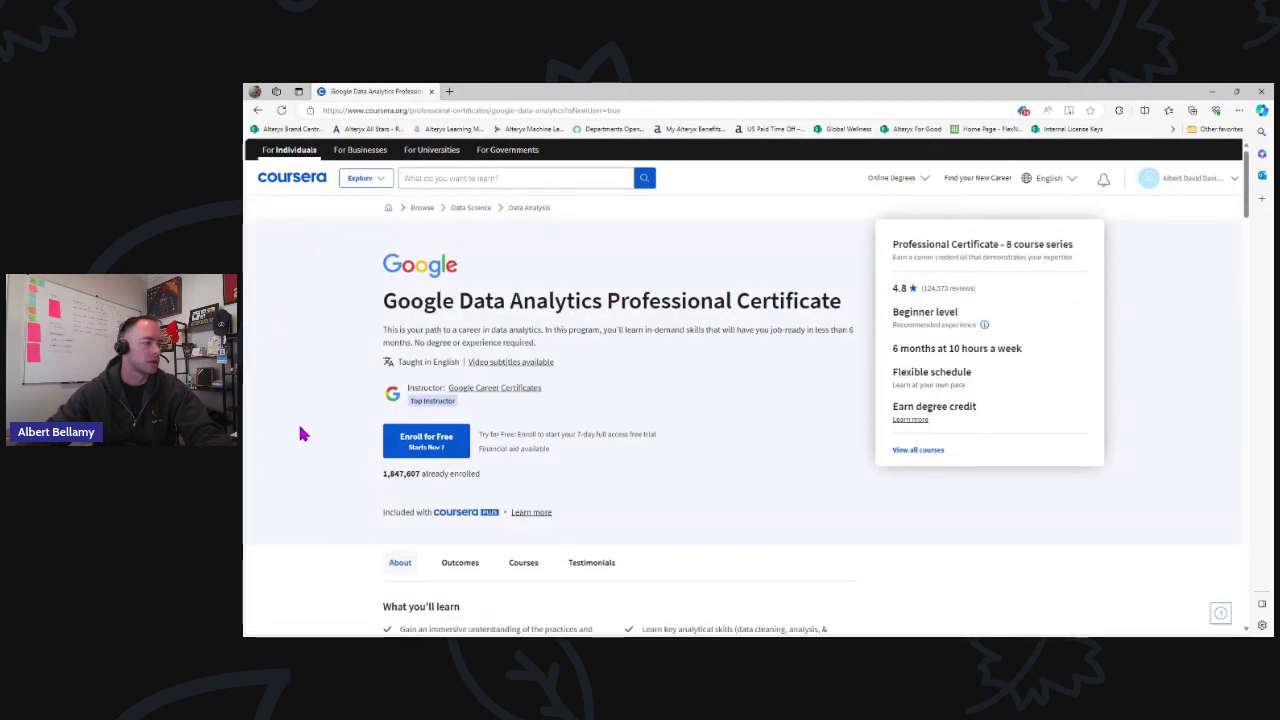
{"action": "scroll", "coordinate": [297, 420], "scroll_direction": "down", "scroll_amount": 1}
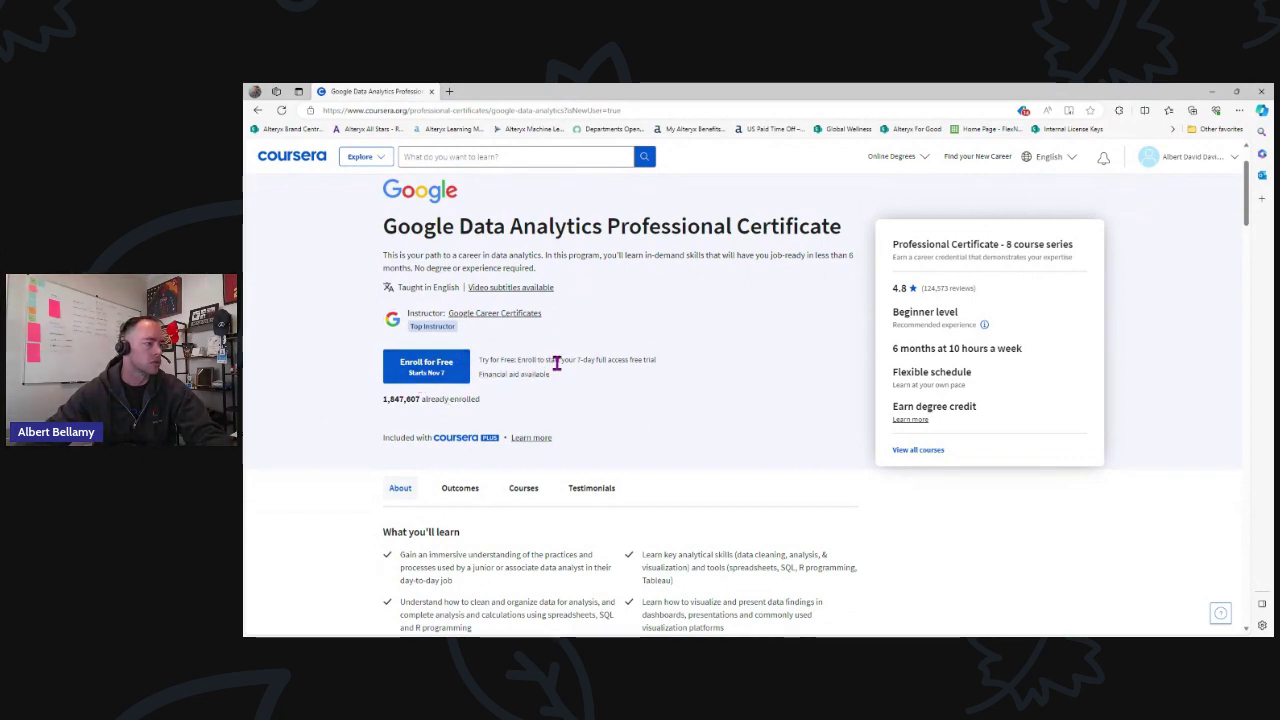
{"action": "scroll", "coordinate": [420, 418], "scroll_direction": "down", "scroll_amount": 2}
{"action": "scroll", "coordinate": [351, 435], "scroll_direction": "down", "scroll_amount": 4}
{"action": "scroll", "coordinate": [351, 435], "scroll_direction": "down", "scroll_amount": 3}
{"action": "scroll", "coordinate": [351, 435], "scroll_direction": "down", "scroll_amount": 5}
{"action": "scroll", "coordinate": [351, 435], "scroll_direction": "down", "scroll_amount": 5}
{"action": "scroll", "coordinate": [351, 435], "scroll_direction": "down", "scroll_amount": 3}
{"action": "scroll", "coordinate": [351, 435], "scroll_direction": "down", "scroll_amount": 2}
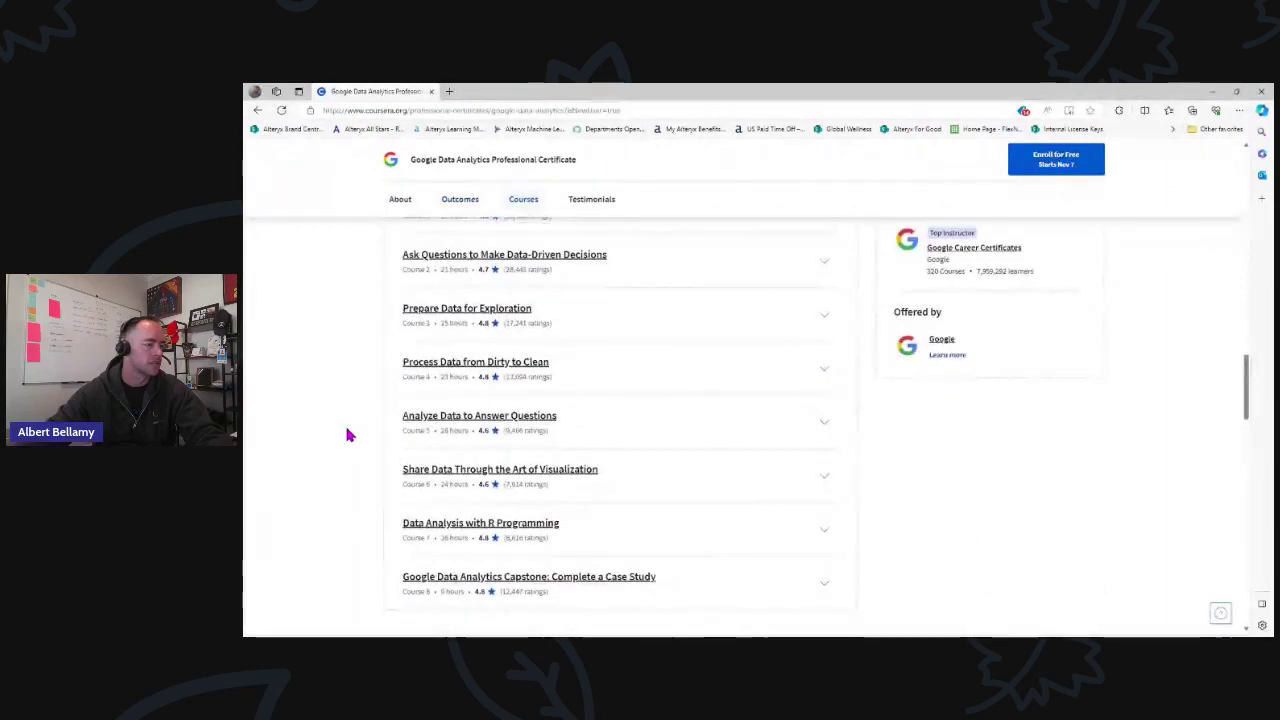
{"action": "scroll", "coordinate": [351, 435], "scroll_direction": "down", "scroll_amount": 1}
Step: Open the Share Data Through the Art of Visualization course and its Enroll for Free offer
{"action": "left_click", "coordinate": [498, 397]}
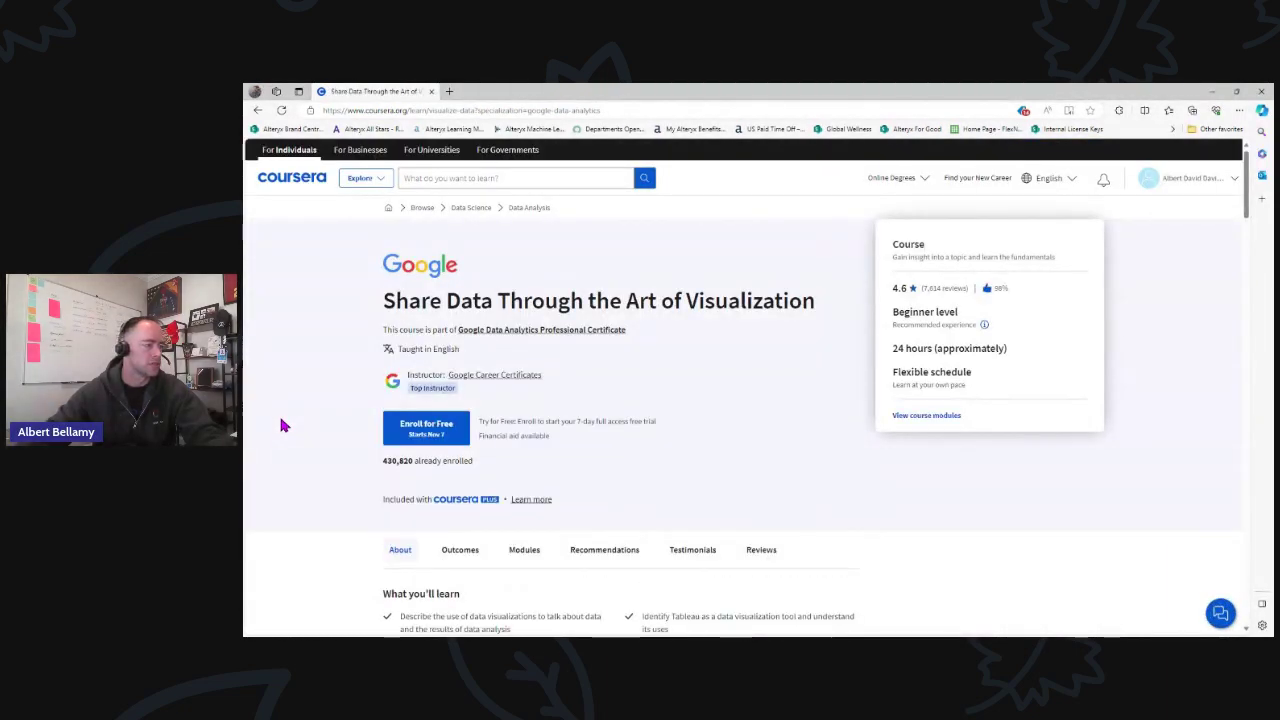
{"action": "scroll", "coordinate": [282, 425], "scroll_direction": "down", "scroll_amount": 1}
{"action": "scroll", "coordinate": [282, 425], "scroll_direction": "down", "scroll_amount": 1}
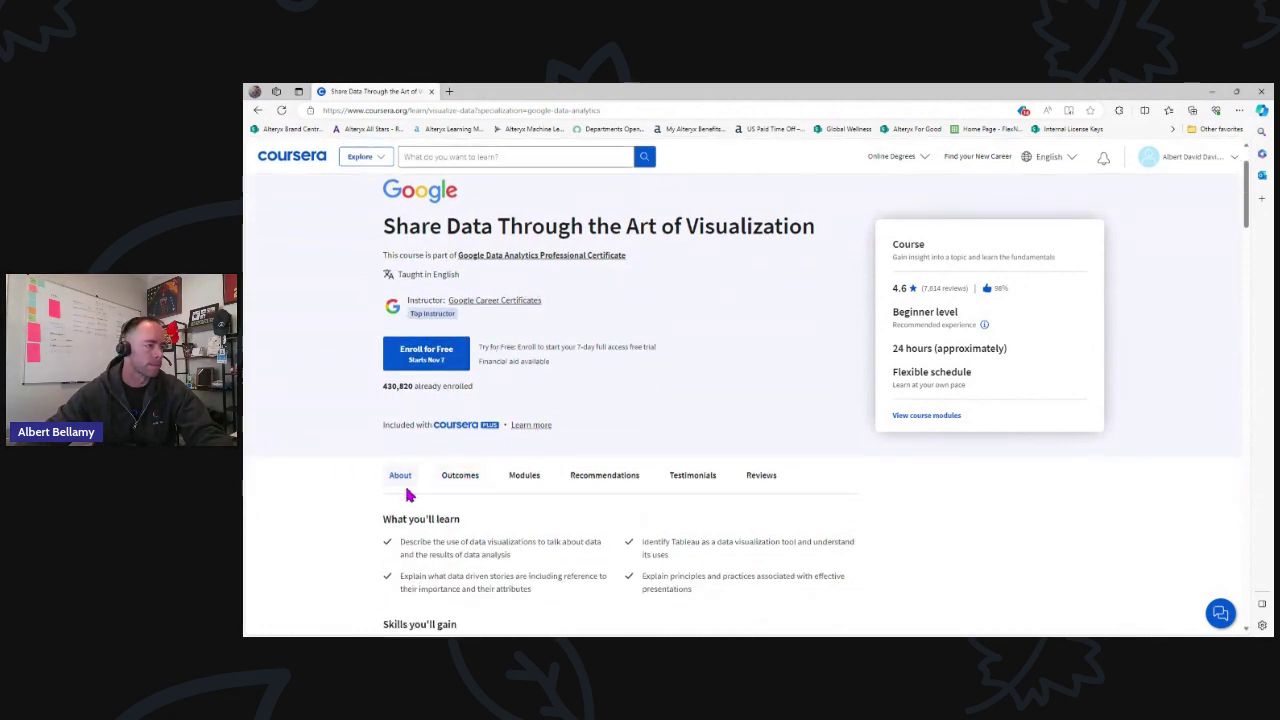
{"action": "scroll", "coordinate": [375, 486], "scroll_direction": "down", "scroll_amount": 2}
{"action": "scroll", "coordinate": [375, 486], "scroll_direction": "down", "scroll_amount": 1}
{"action": "scroll", "coordinate": [365, 488], "scroll_direction": "down", "scroll_amount": 2}
{"action": "scroll", "coordinate": [365, 488], "scroll_direction": "down", "scroll_amount": 2}
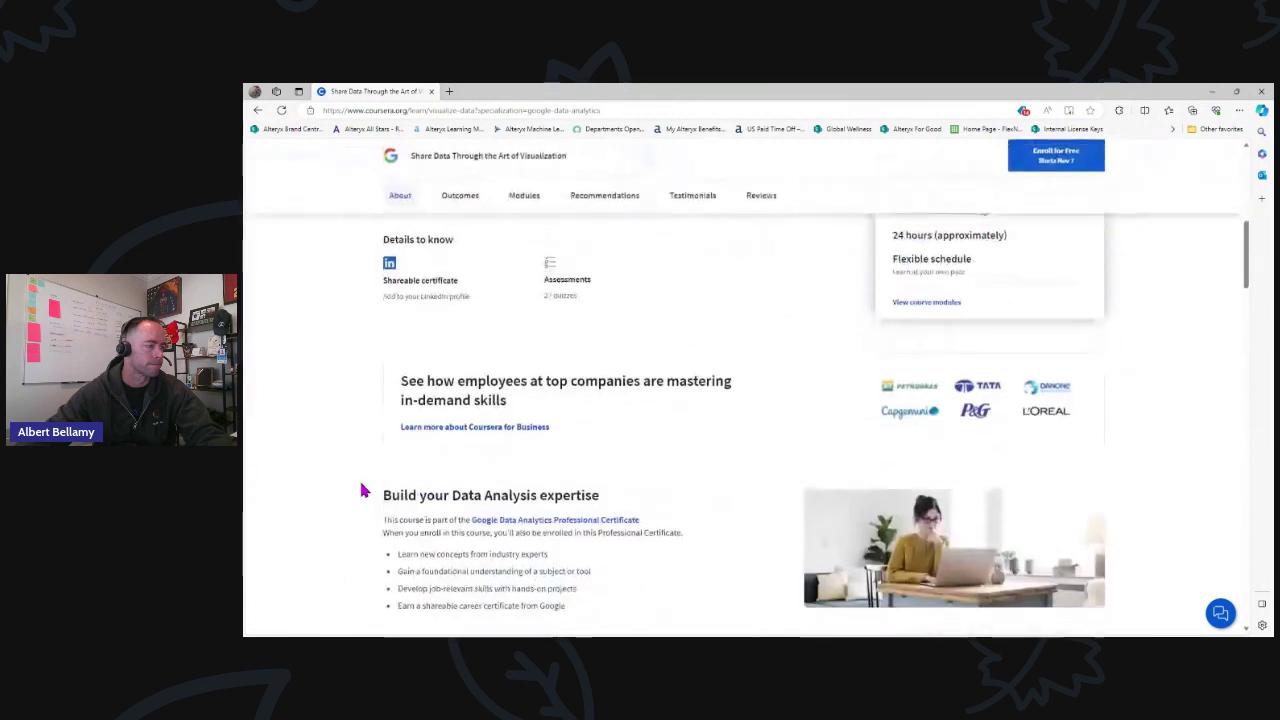
{"action": "scroll", "coordinate": [365, 490], "scroll_direction": "down", "scroll_amount": 1}
{"action": "scroll", "coordinate": [365, 490], "scroll_direction": "down", "scroll_amount": 2}
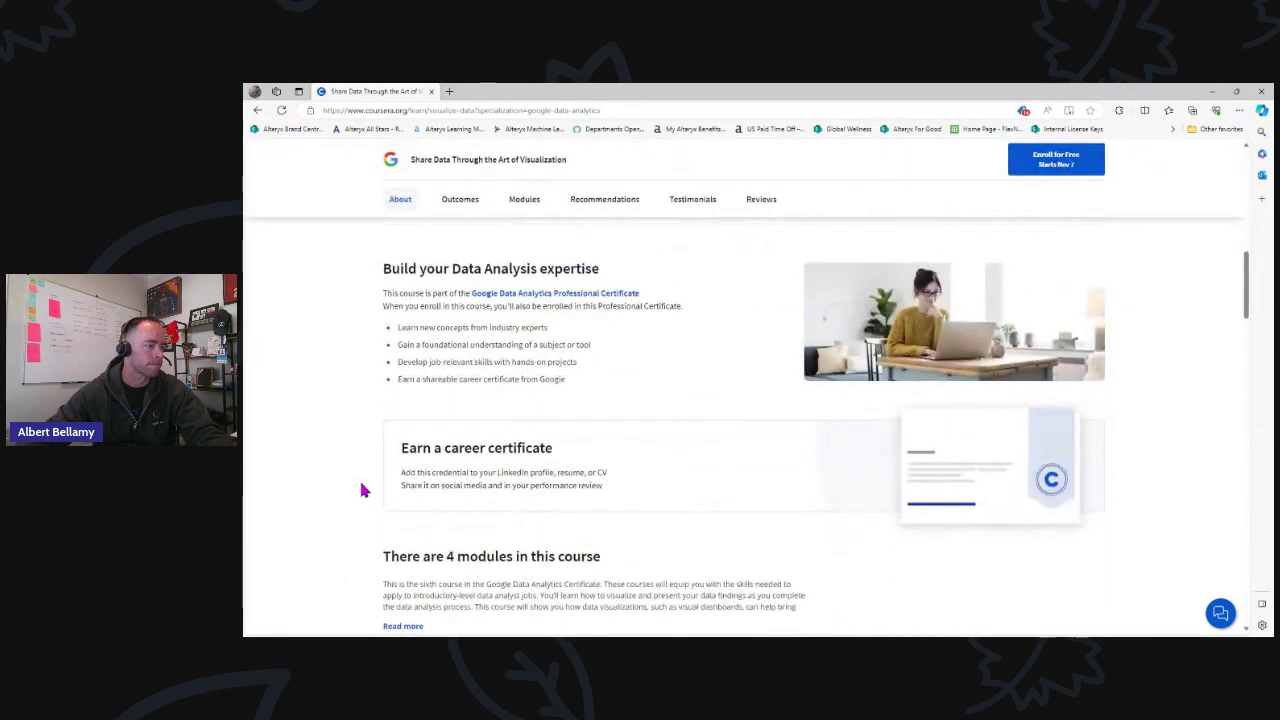
{"action": "scroll", "coordinate": [364, 489], "scroll_direction": "down", "scroll_amount": 3}
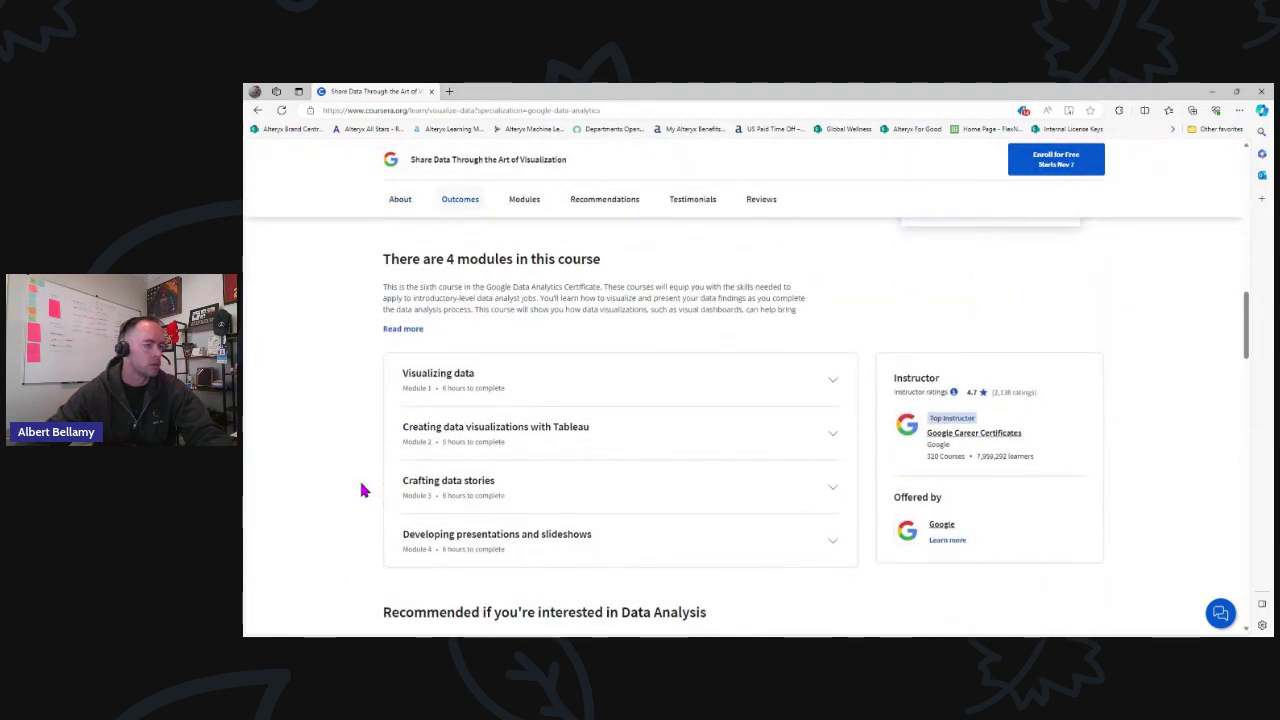
{"action": "scroll", "coordinate": [364, 489], "scroll_direction": "up", "scroll_amount": 4}
{"action": "scroll", "coordinate": [355, 475], "scroll_direction": "up", "scroll_amount": 4}
{"action": "scroll", "coordinate": [355, 475], "scroll_direction": "up", "scroll_amount": 4}
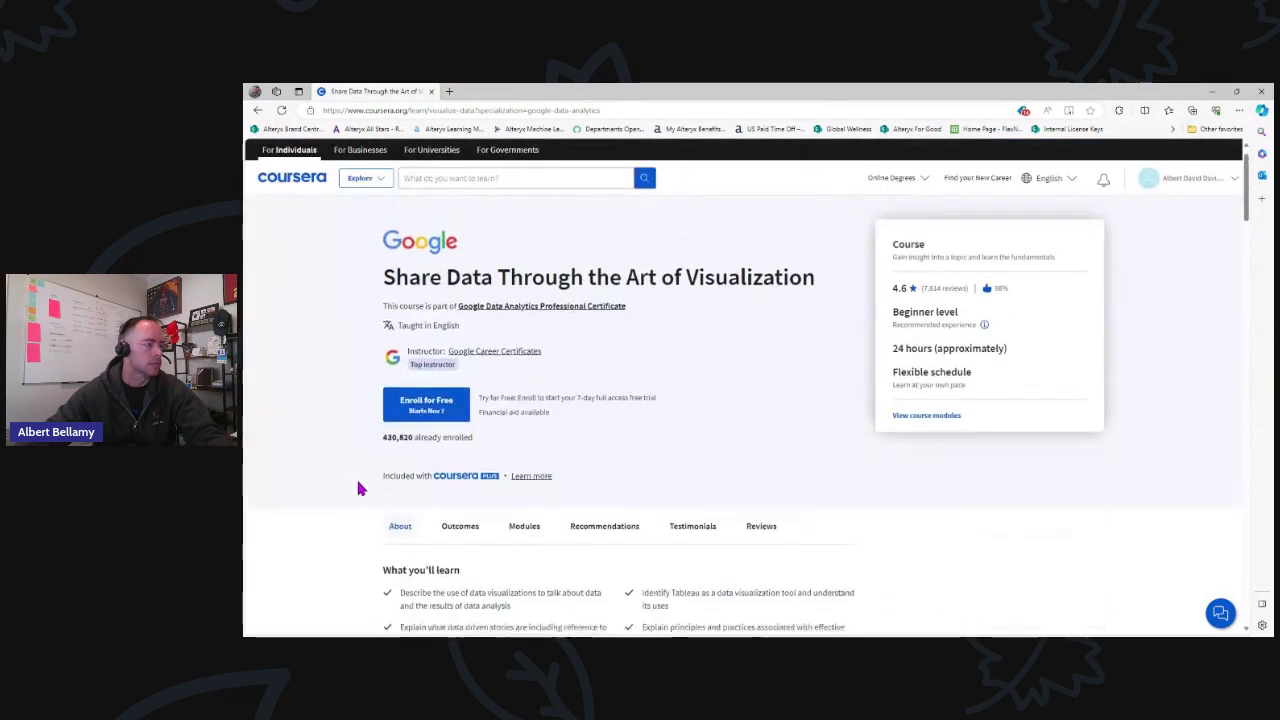
{"action": "scroll", "coordinate": [355, 475], "scroll_direction": "up", "scroll_amount": 1}
{"action": "left_click", "coordinate": [420, 428]}
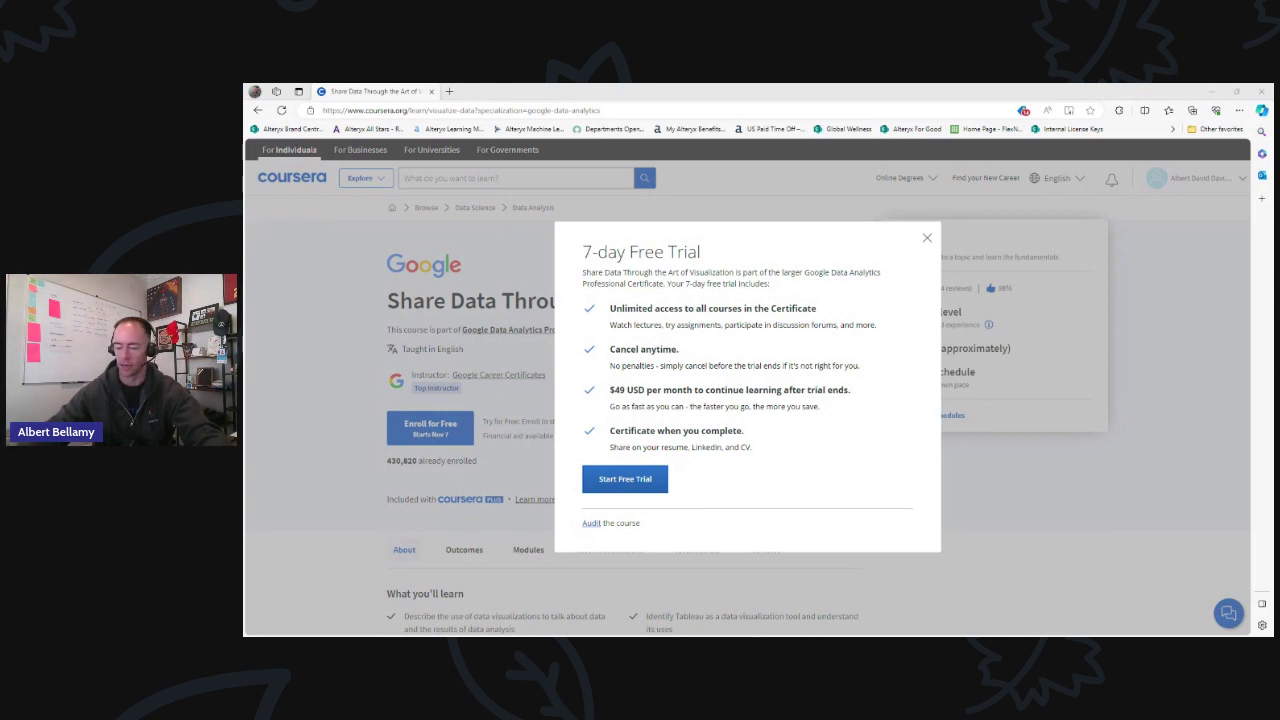
Step: Choose to audit the visualization course instead of starting the 7-day trial
{"action": "left_click", "coordinate": [592, 523]}
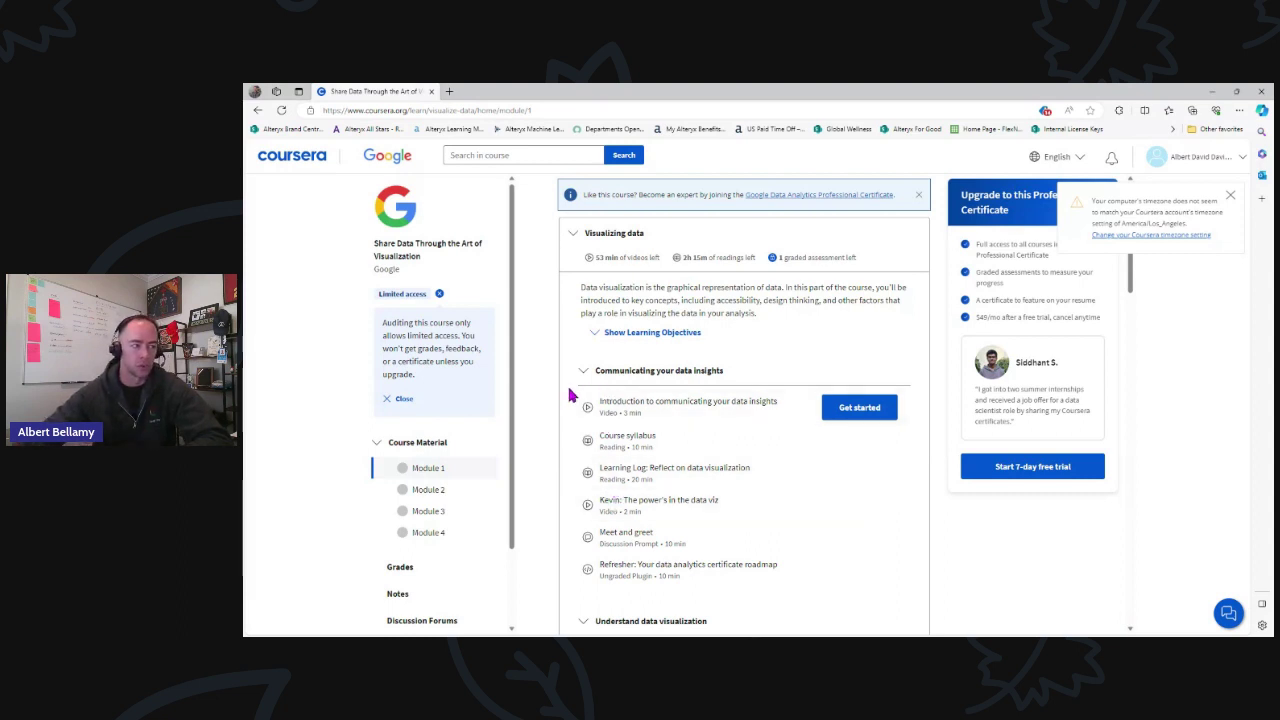
{"action": "scroll", "coordinate": [565, 397], "scroll_direction": "down", "scroll_amount": 2}
{"action": "scroll", "coordinate": [612, 503], "scroll_direction": "down", "scroll_amount": 1}
{"action": "scroll", "coordinate": [612, 503], "scroll_direction": "down", "scroll_amount": 1}
{"action": "scroll", "coordinate": [600, 500], "scroll_direction": "down", "scroll_amount": 2}
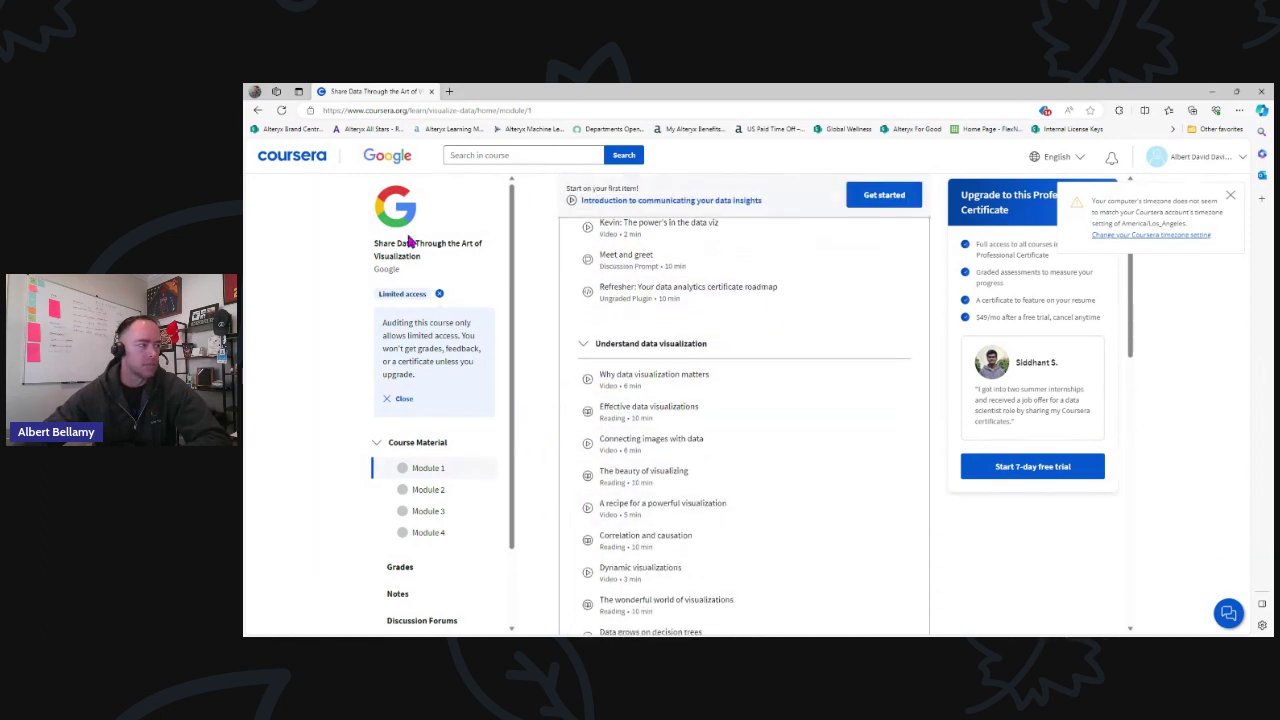
Step: Show Module 2's Tableau lessons and close the timezone mismatch notice
{"action": "left_click", "coordinate": [428, 489]}
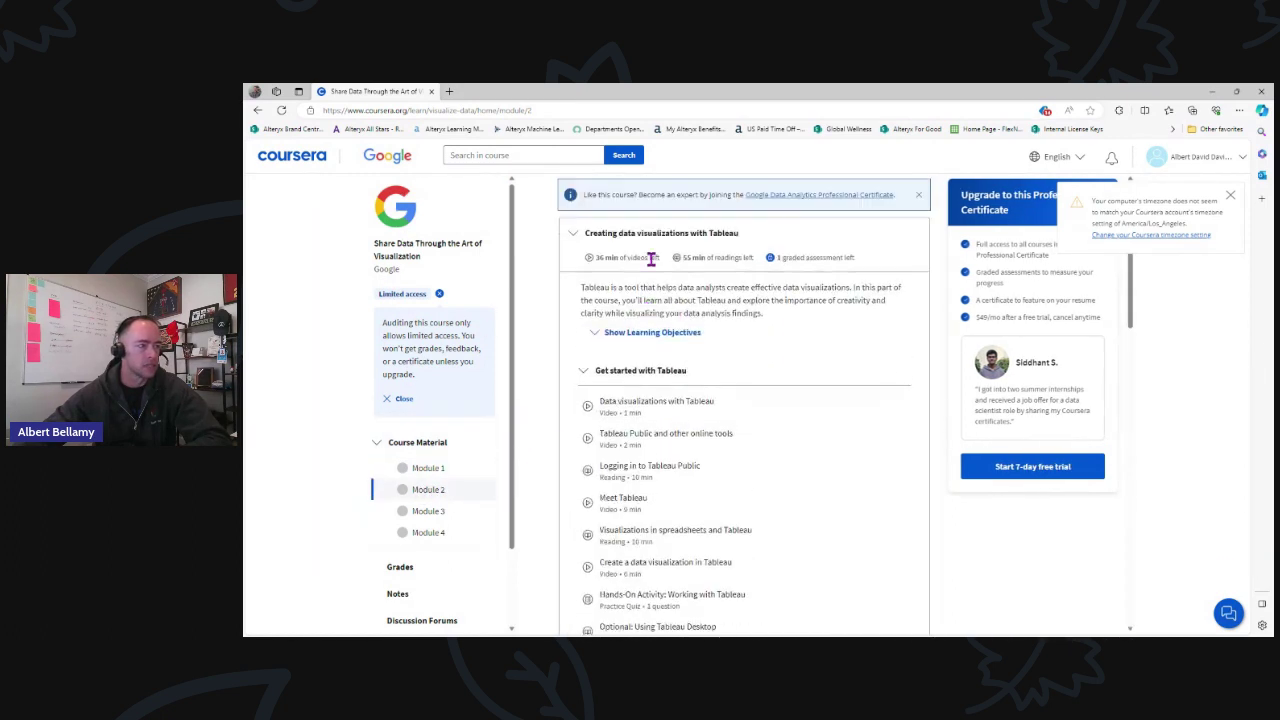
{"action": "scroll", "coordinate": [612, 396], "scroll_direction": "down", "scroll_amount": 2}
{"action": "scroll", "coordinate": [600, 410], "scroll_direction": "down", "scroll_amount": 3}
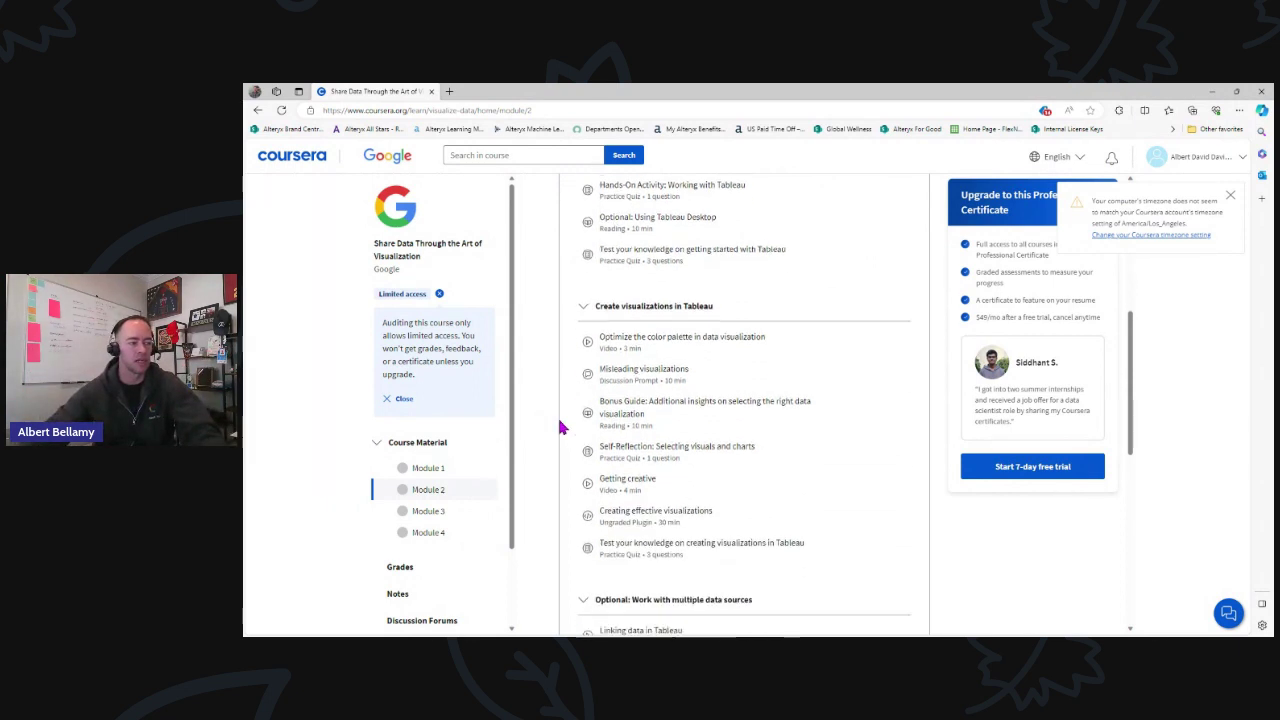
{"action": "scroll", "coordinate": [566, 428], "scroll_direction": "down", "scroll_amount": 3}
{"action": "scroll", "coordinate": [560, 420], "scroll_direction": "down", "scroll_amount": 2}
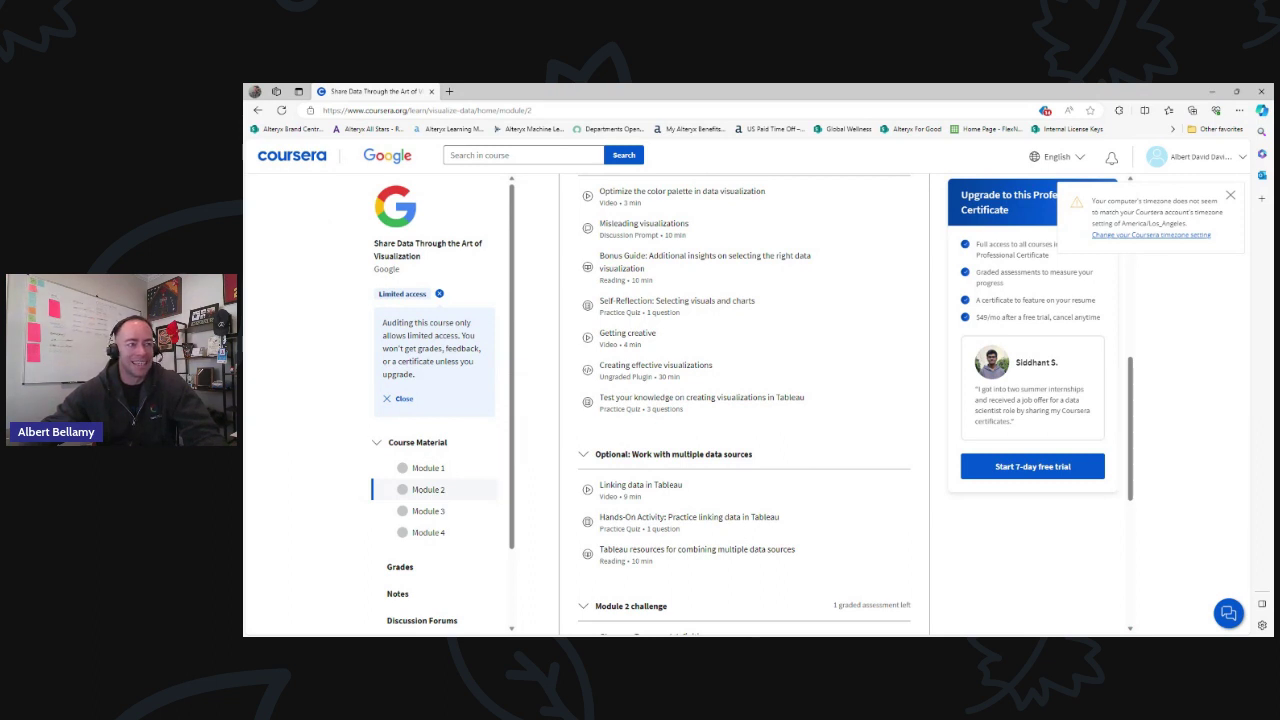
{"action": "scroll", "coordinate": [523, 449], "scroll_direction": "up", "scroll_amount": 8}
{"action": "scroll", "coordinate": [523, 449], "scroll_direction": "up", "scroll_amount": 5}
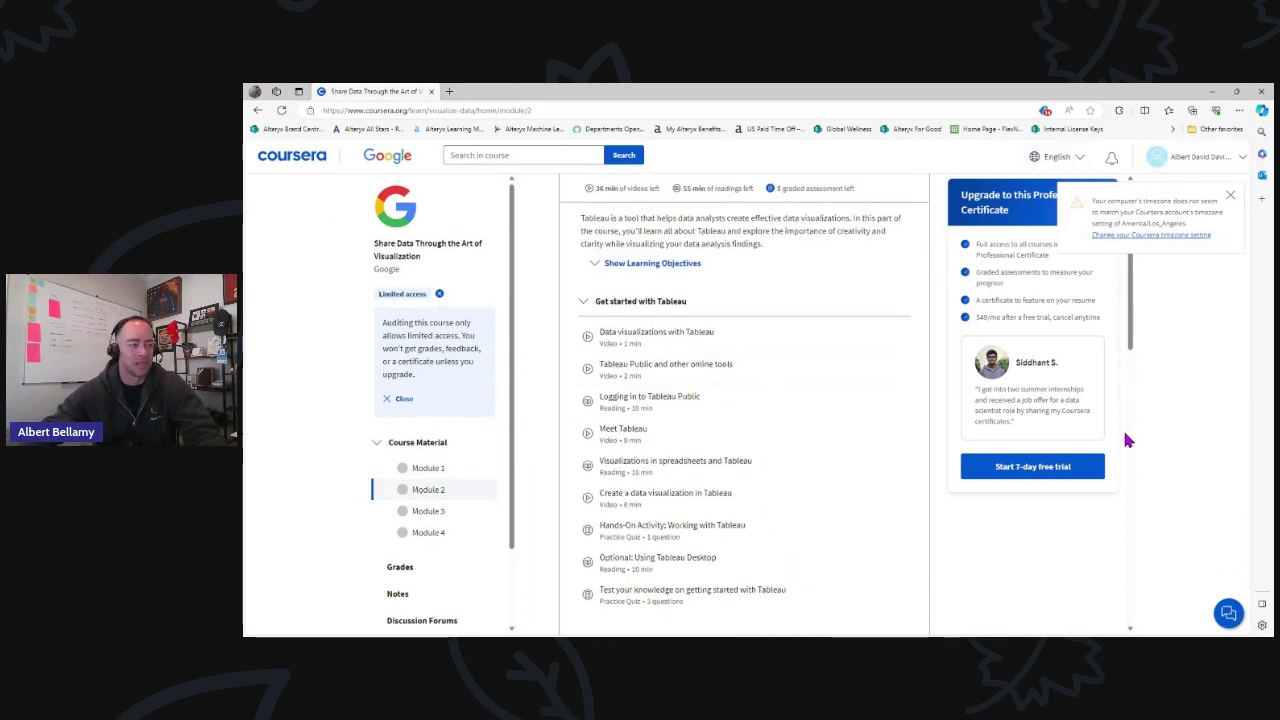
{"action": "scroll", "coordinate": [1000, 430], "scroll_direction": "up", "scroll_amount": 2}
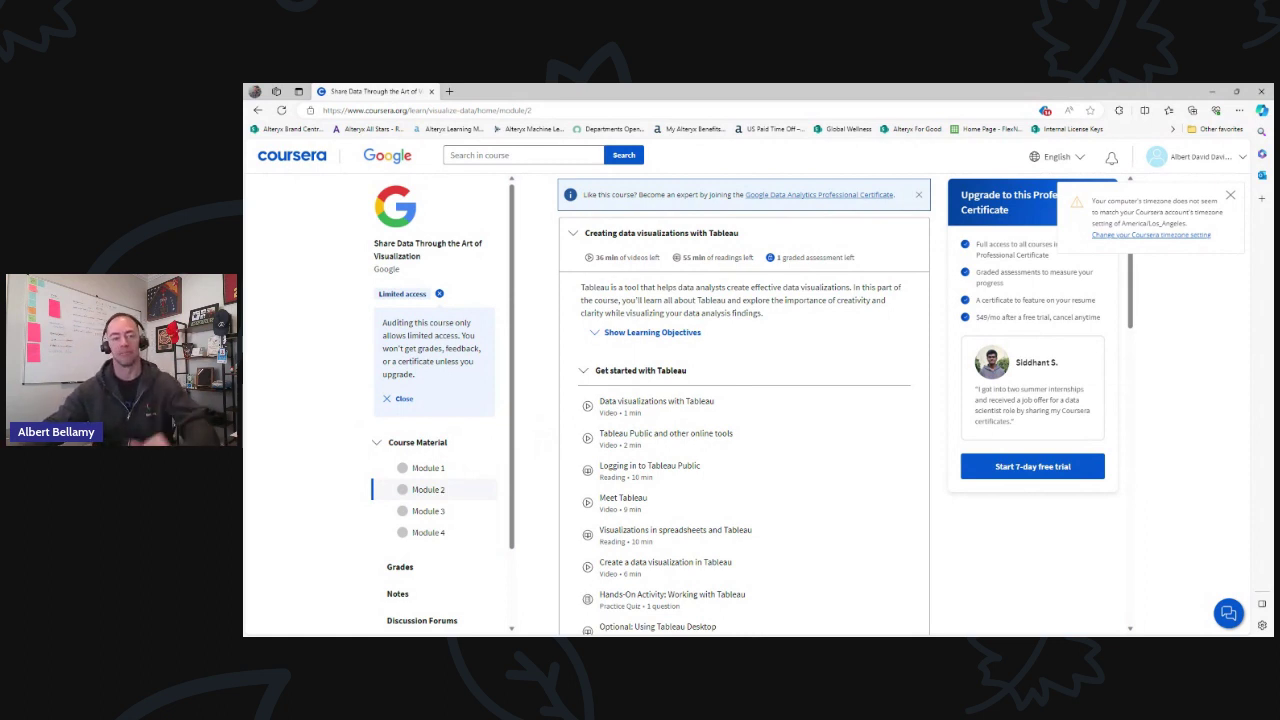
{"action": "left_click", "coordinate": [1231, 195]}
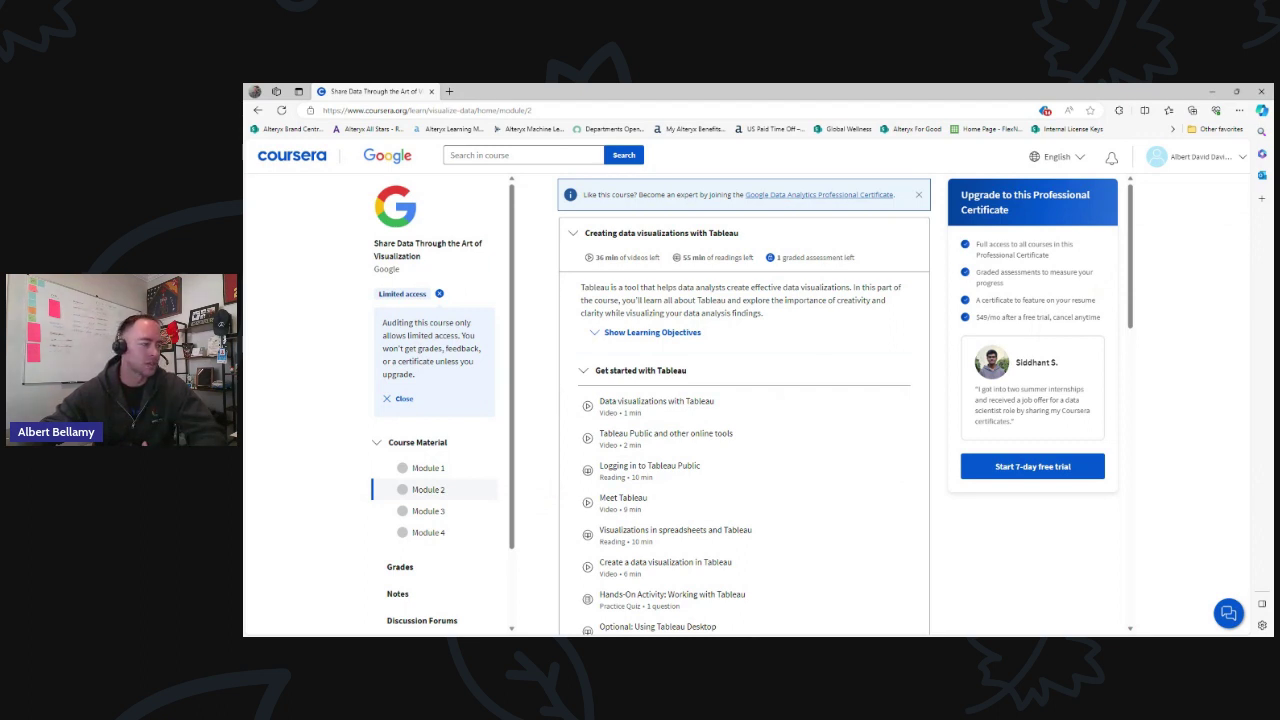
{"action": "scroll", "coordinate": [549, 491], "scroll_direction": "down", "scroll_amount": 2}
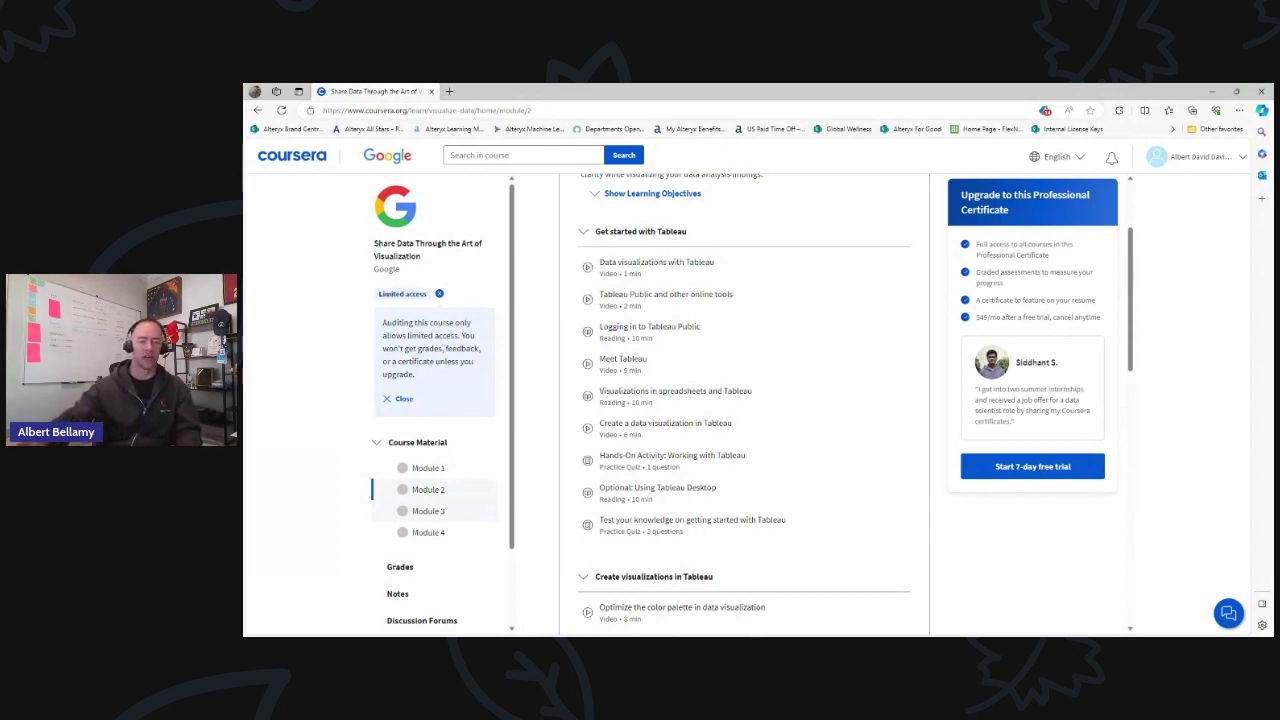
Step: Go through Module 3, then Module 4, to reach the locked challenge items
{"action": "left_click", "coordinate": [428, 511]}
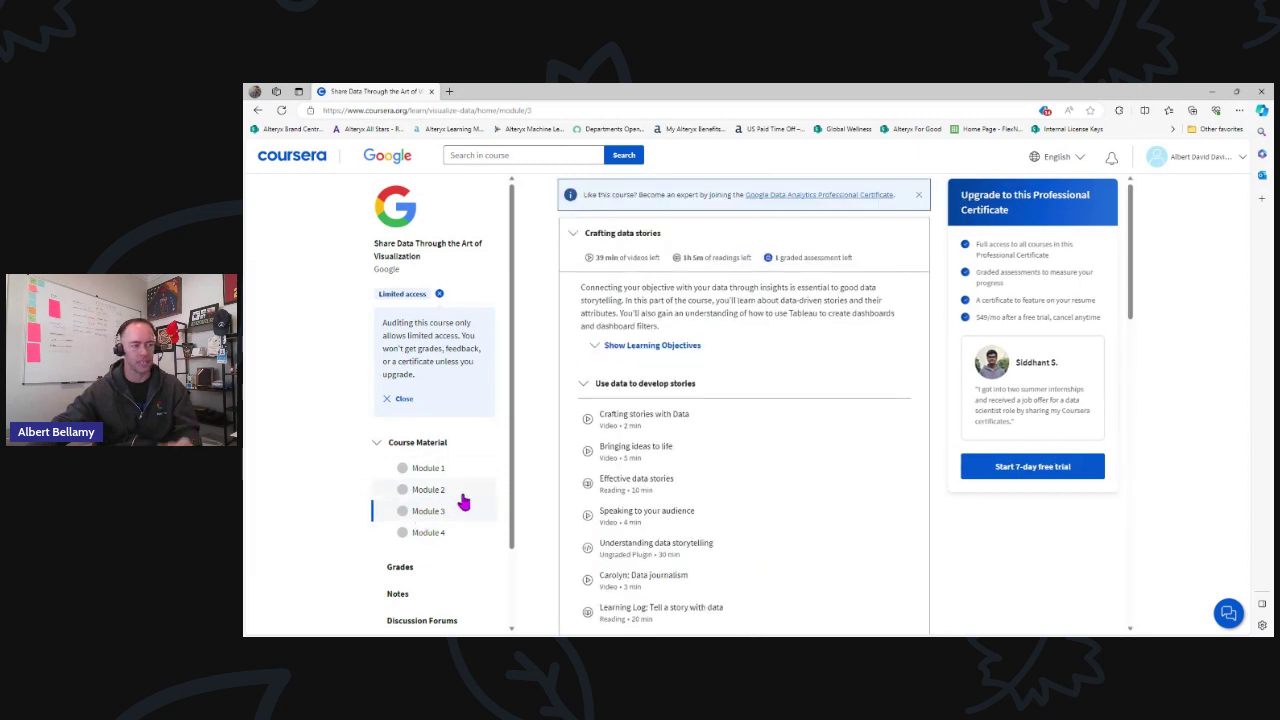
{"action": "scroll", "coordinate": [559, 538], "scroll_direction": "down", "scroll_amount": 1}
{"action": "scroll", "coordinate": [559, 538], "scroll_direction": "down", "scroll_amount": 2}
{"action": "left_click", "coordinate": [428, 532]}
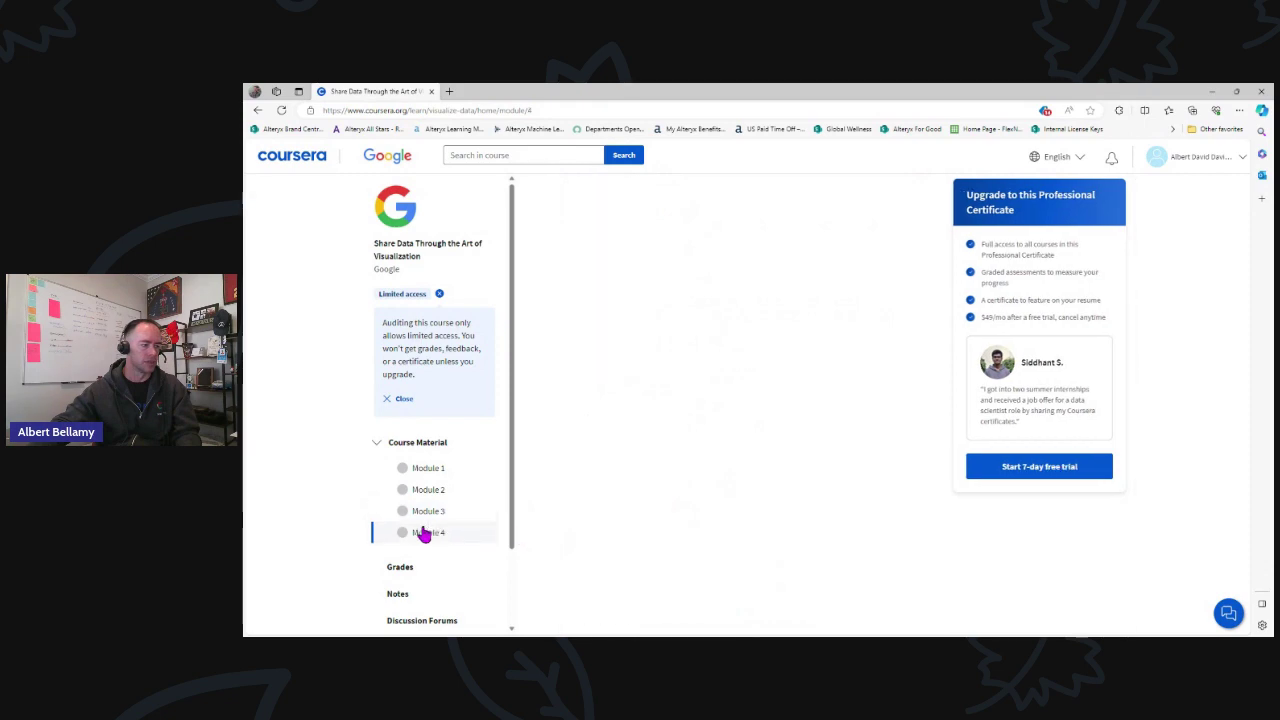
{"action": "scroll", "coordinate": [528, 456], "scroll_direction": "down", "scroll_amount": 2}
{"action": "scroll", "coordinate": [528, 460], "scroll_direction": "down", "scroll_amount": 2}
{"action": "scroll", "coordinate": [528, 464], "scroll_direction": "down", "scroll_amount": 2}
{"action": "scroll", "coordinate": [528, 468], "scroll_direction": "down", "scroll_amount": 2}
{"action": "scroll", "coordinate": [528, 468], "scroll_direction": "down", "scroll_amount": 2}
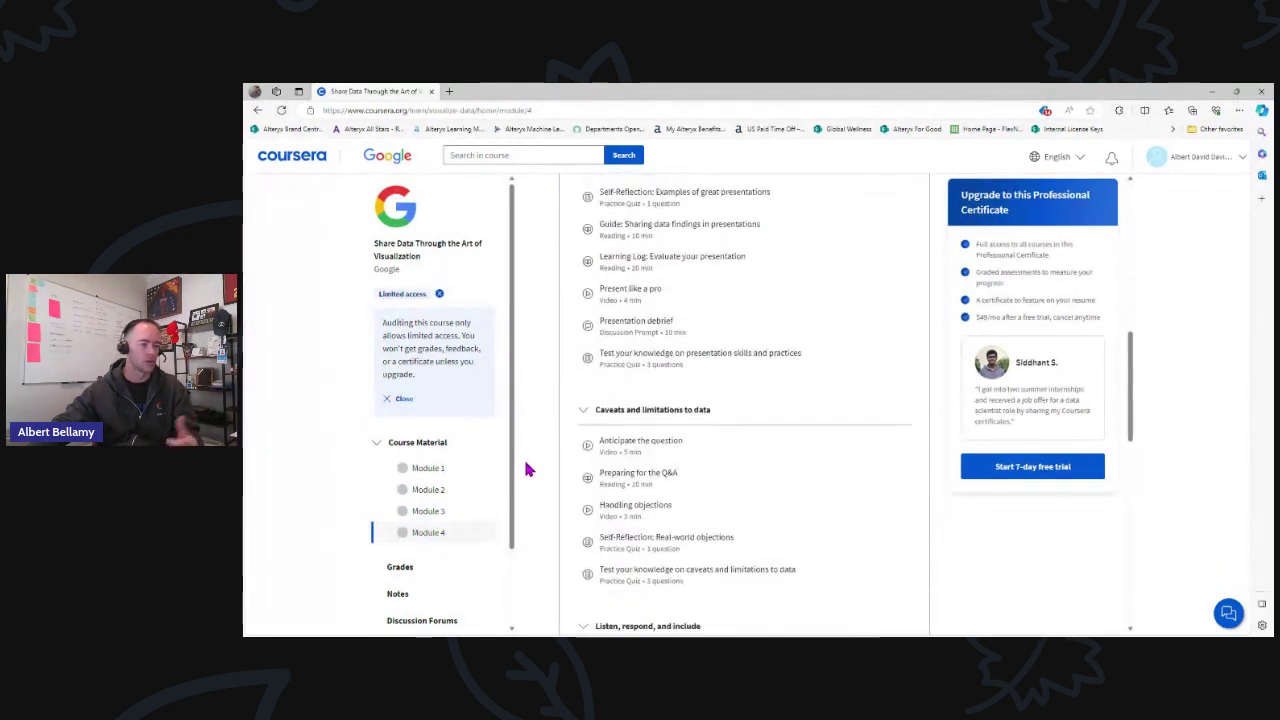
{"action": "scroll", "coordinate": [528, 470], "scroll_direction": "down", "scroll_amount": 1}
{"action": "scroll", "coordinate": [528, 472], "scroll_direction": "down", "scroll_amount": 2}
{"action": "scroll", "coordinate": [528, 472], "scroll_direction": "down", "scroll_amount": 2}
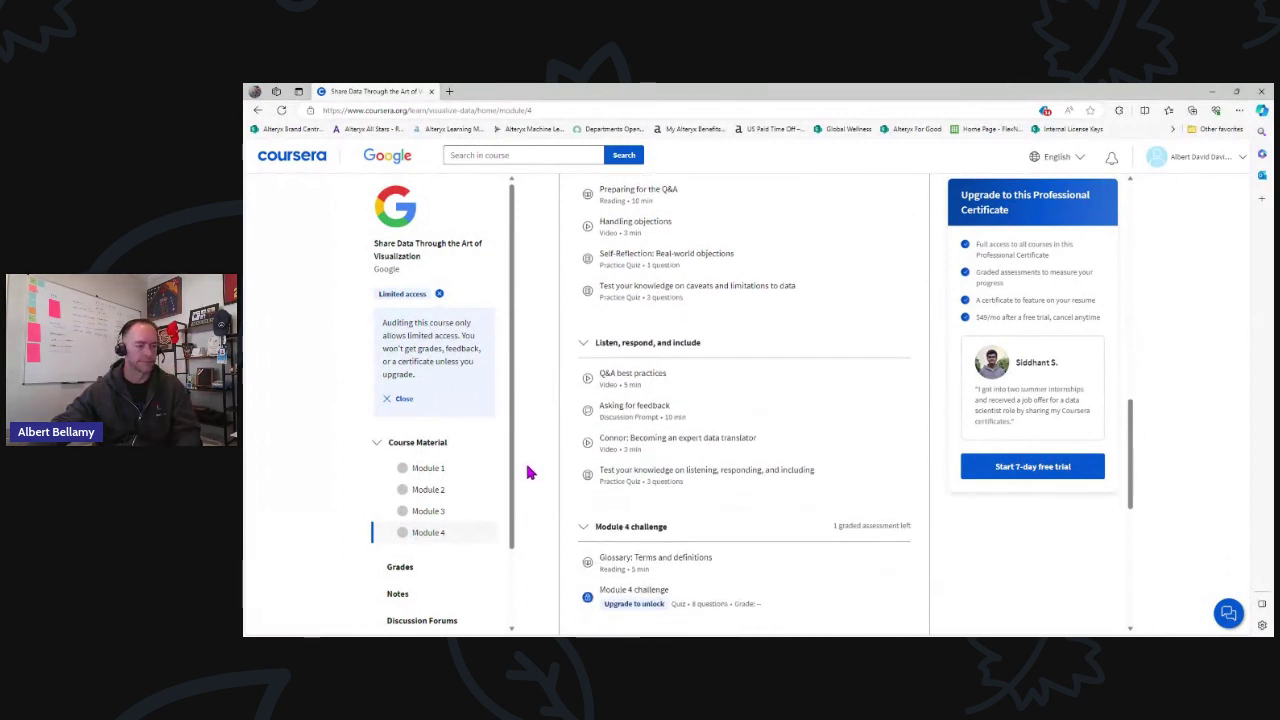
{"action": "scroll", "coordinate": [530, 472], "scroll_direction": "down", "scroll_amount": 1}
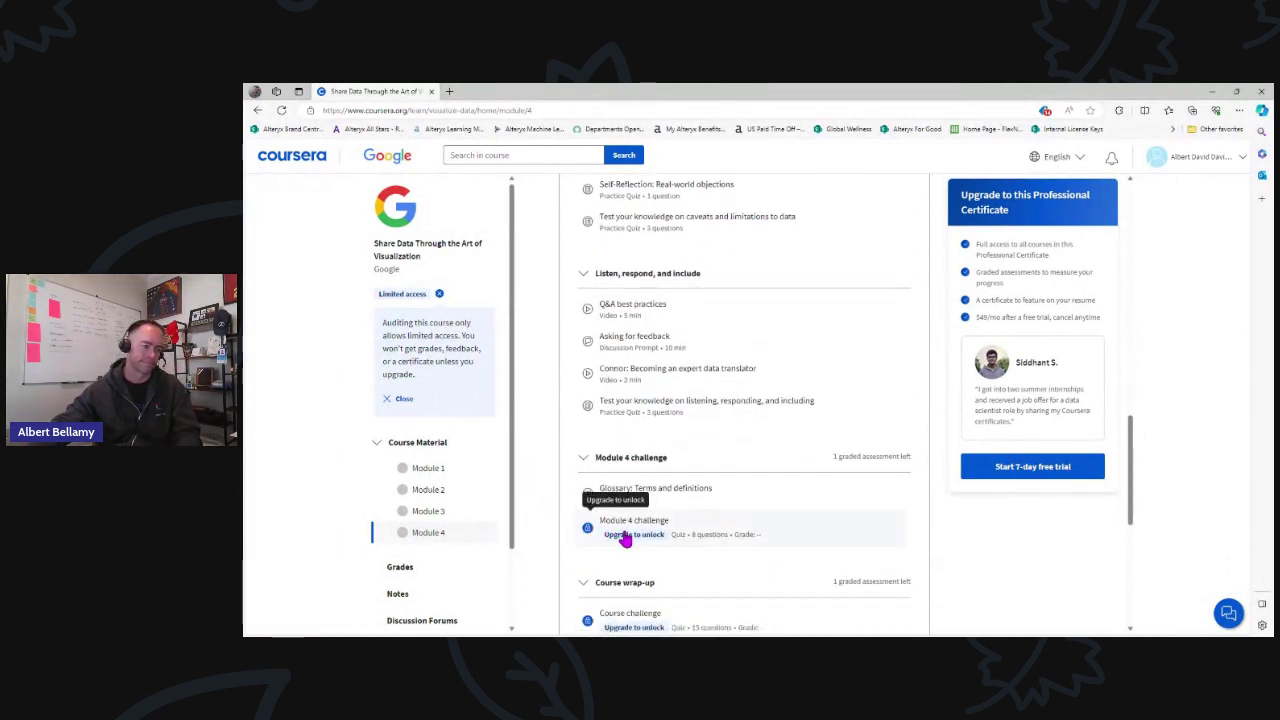
{"action": "scroll", "coordinate": [550, 540], "scroll_direction": "down", "scroll_amount": 2}
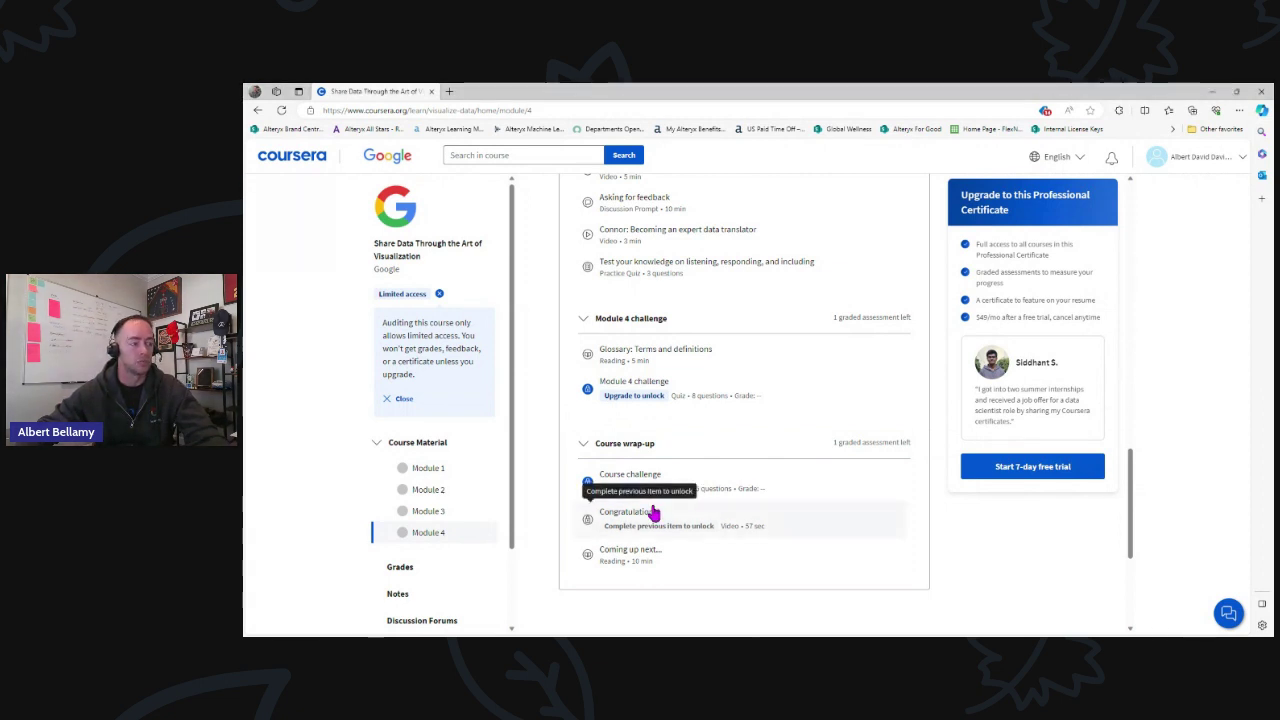
Step: Return to Module 3's lessons from the sidebar
{"action": "left_click", "coordinate": [451, 519]}
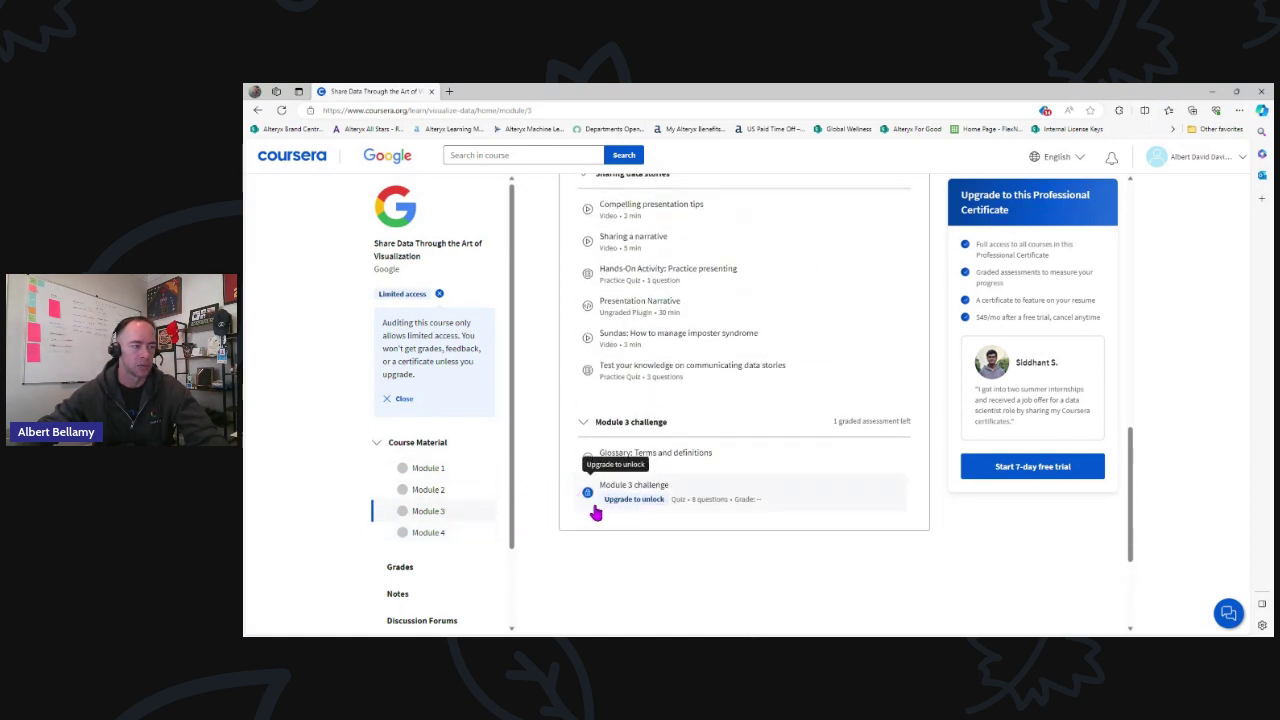
{"action": "scroll", "coordinate": [525, 510], "scroll_direction": "up", "scroll_amount": 8}
{"action": "scroll", "coordinate": [521, 511], "scroll_direction": "up", "scroll_amount": 8}
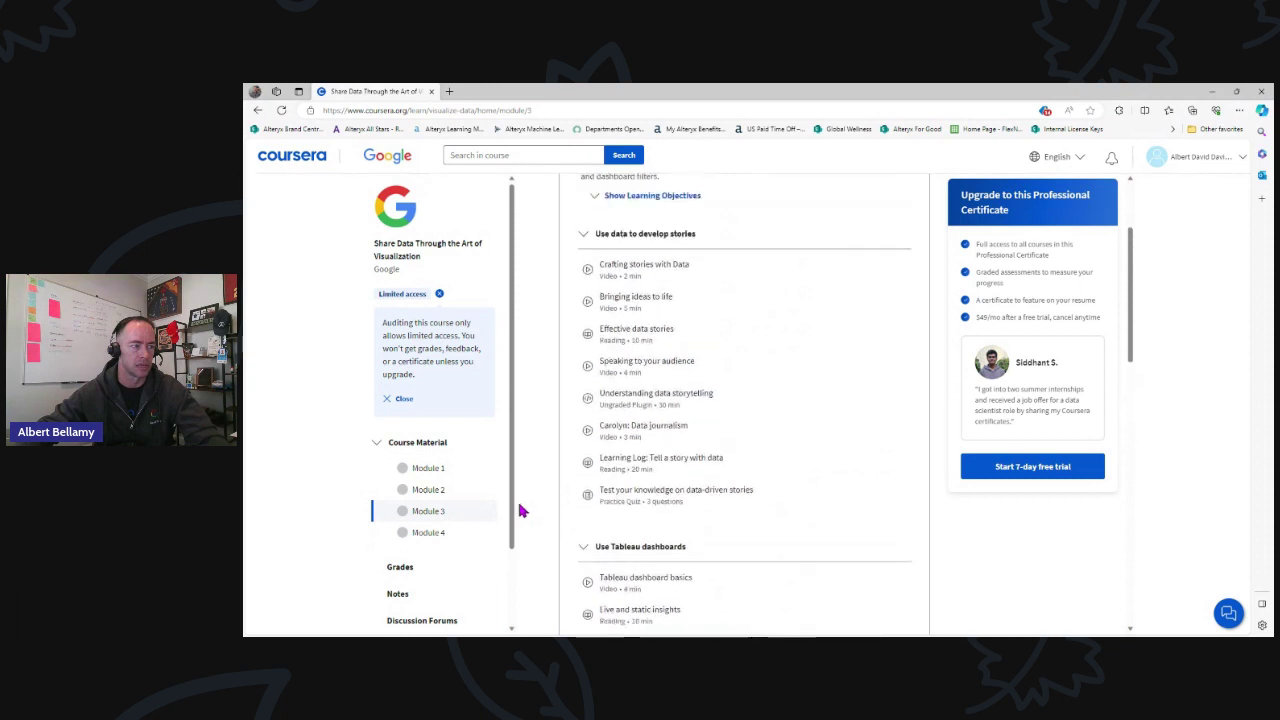
{"action": "scroll", "coordinate": [521, 511], "scroll_direction": "up", "scroll_amount": 3}
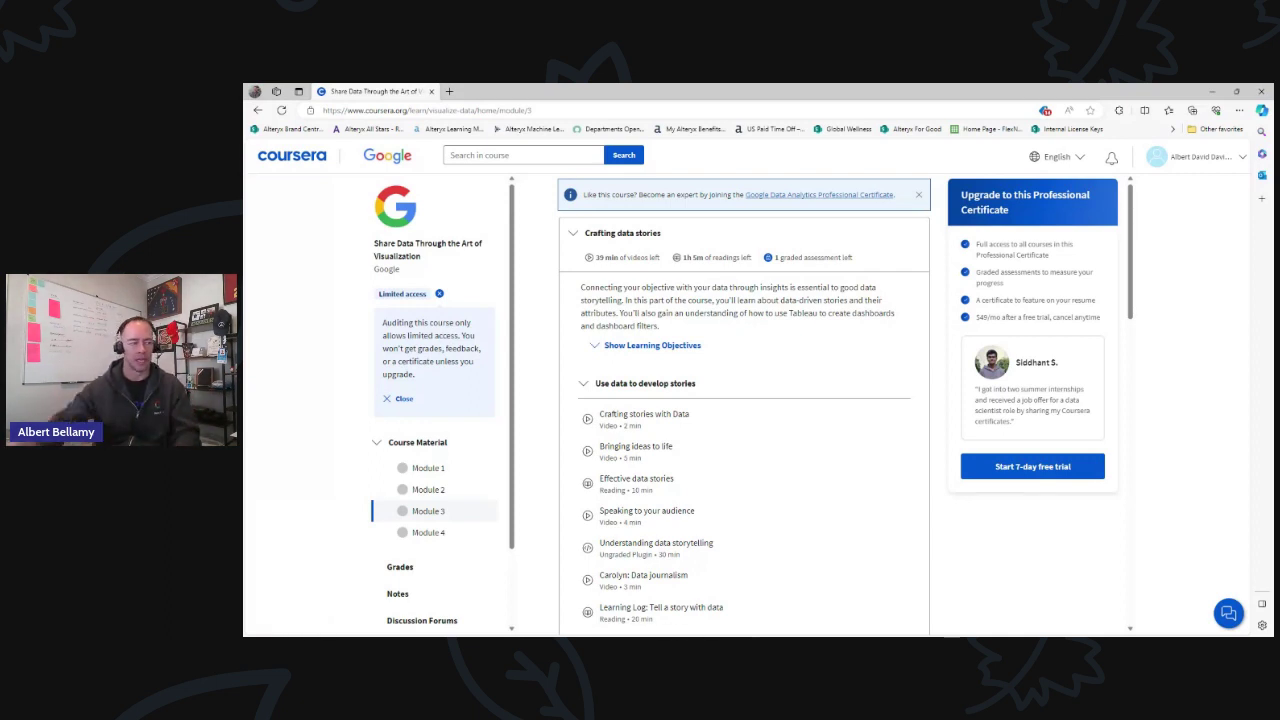
{"action": "scroll", "coordinate": [540, 482], "scroll_direction": "down", "scroll_amount": 5}
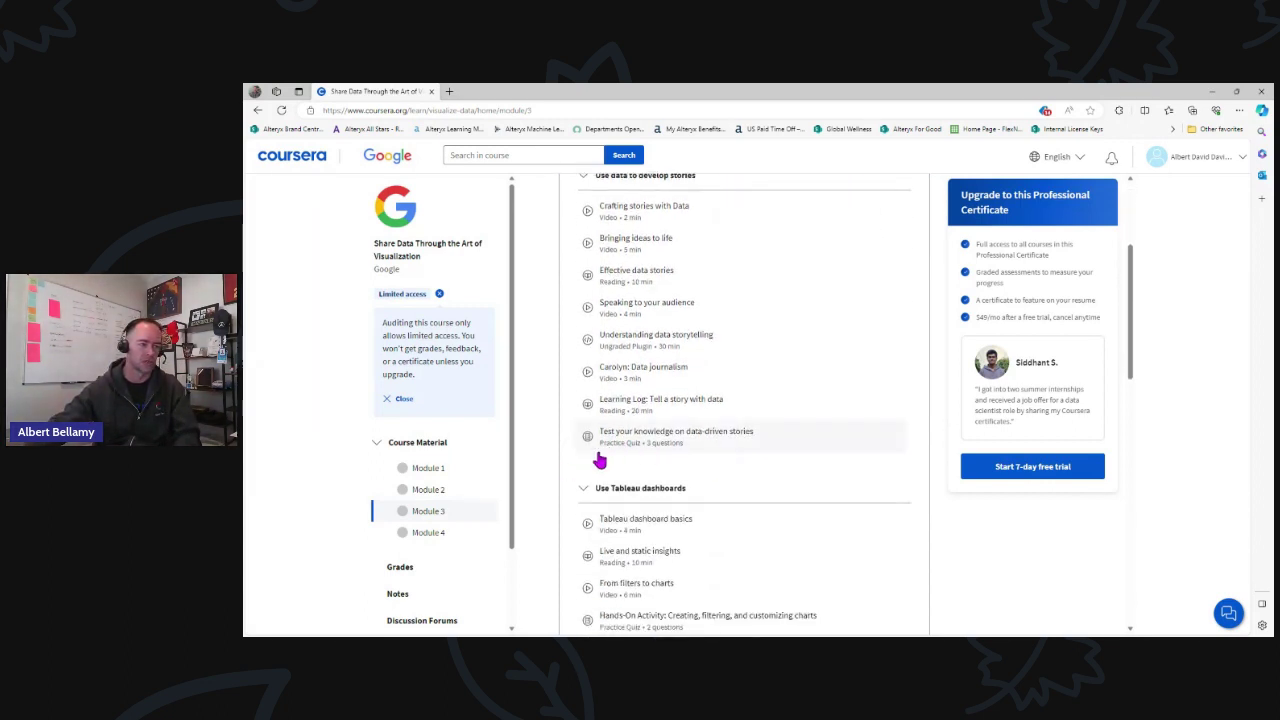
{"action": "scroll", "coordinate": [610, 456], "scroll_direction": "down", "scroll_amount": 5}
{"action": "scroll", "coordinate": [605, 470], "scroll_direction": "down", "scroll_amount": 3}
{"action": "scroll", "coordinate": [603, 497], "scroll_direction": "down", "scroll_amount": 3}
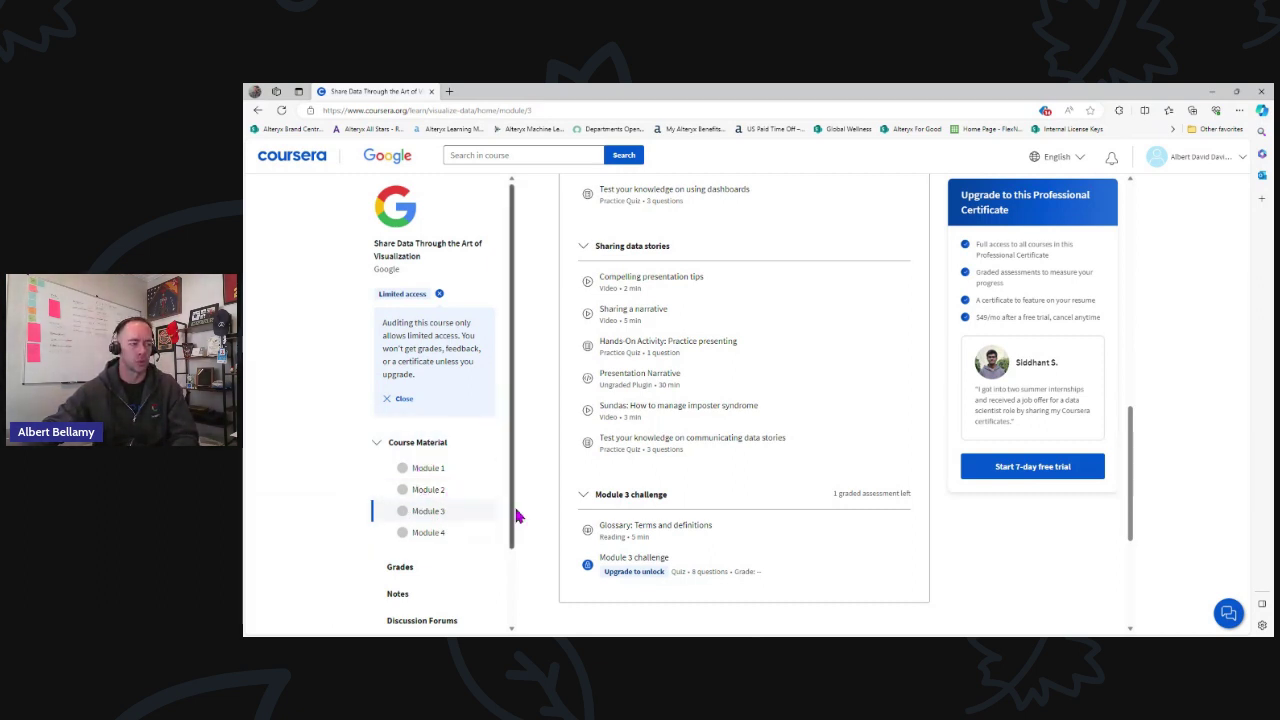
{"action": "scroll", "coordinate": [560, 508], "scroll_direction": "up", "scroll_amount": 3}
{"action": "scroll", "coordinate": [560, 508], "scroll_direction": "up", "scroll_amount": 3}
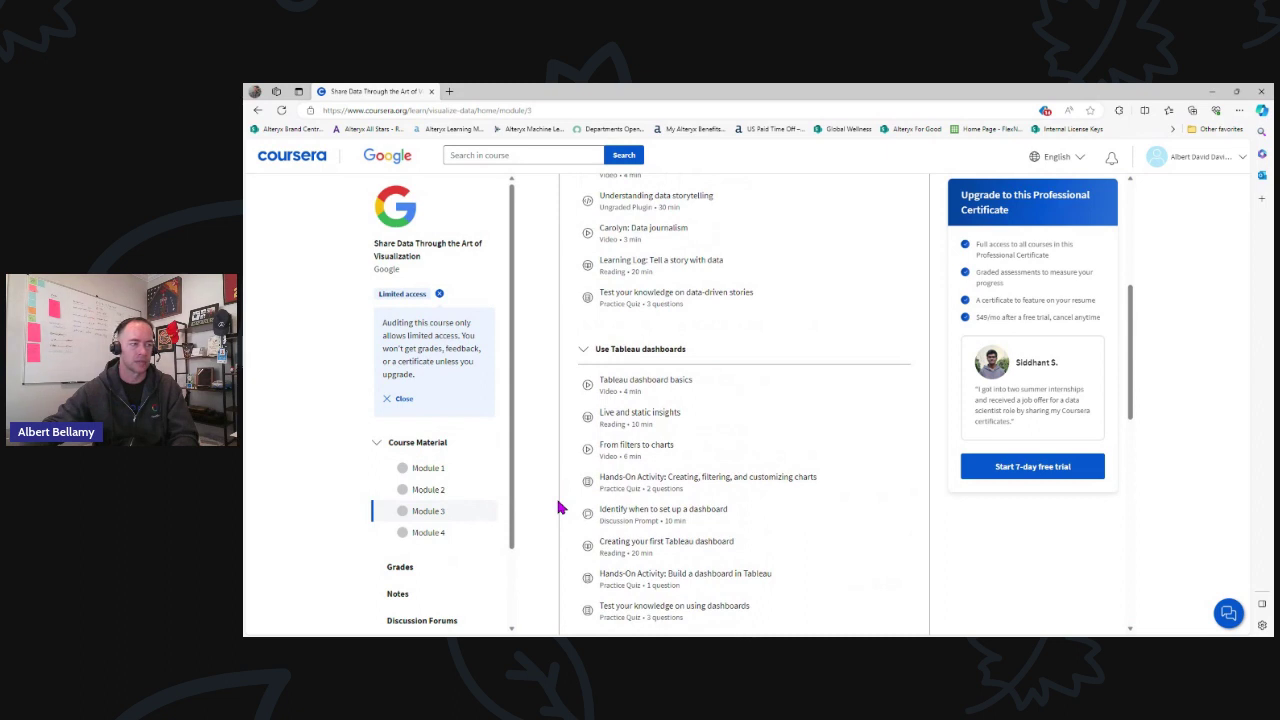
{"action": "scroll", "coordinate": [560, 505], "scroll_direction": "down", "scroll_amount": 1}
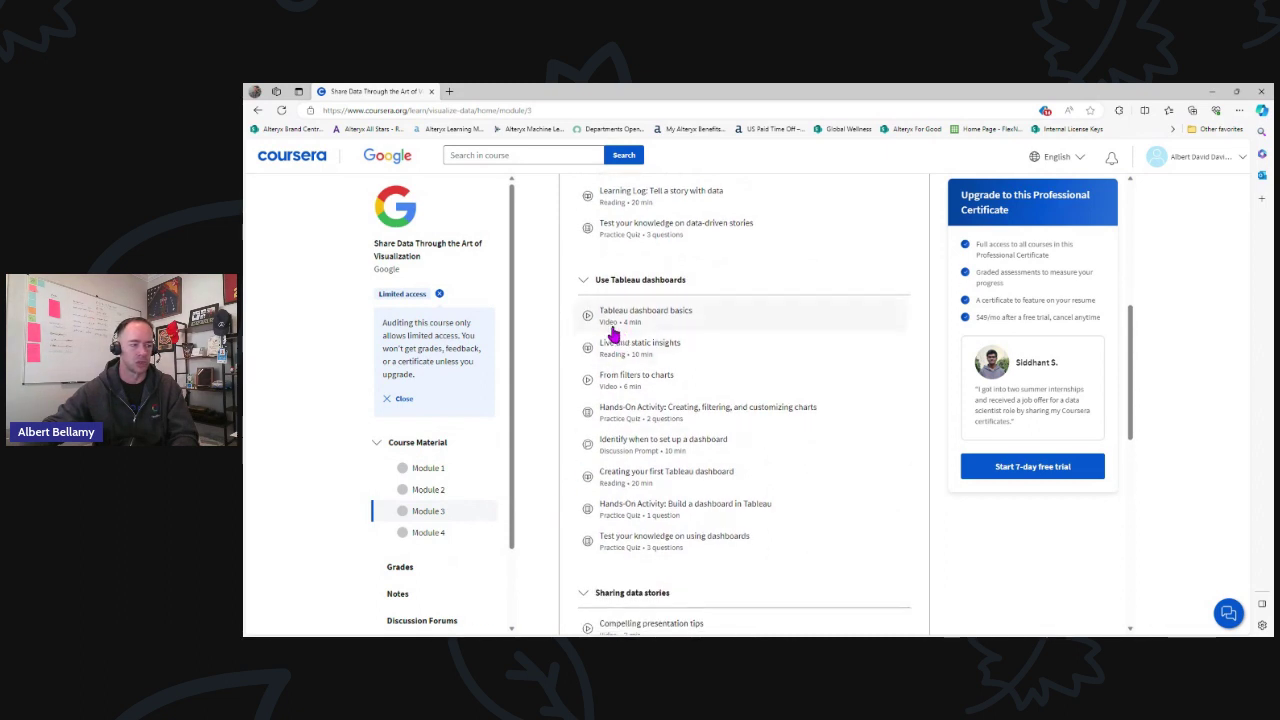